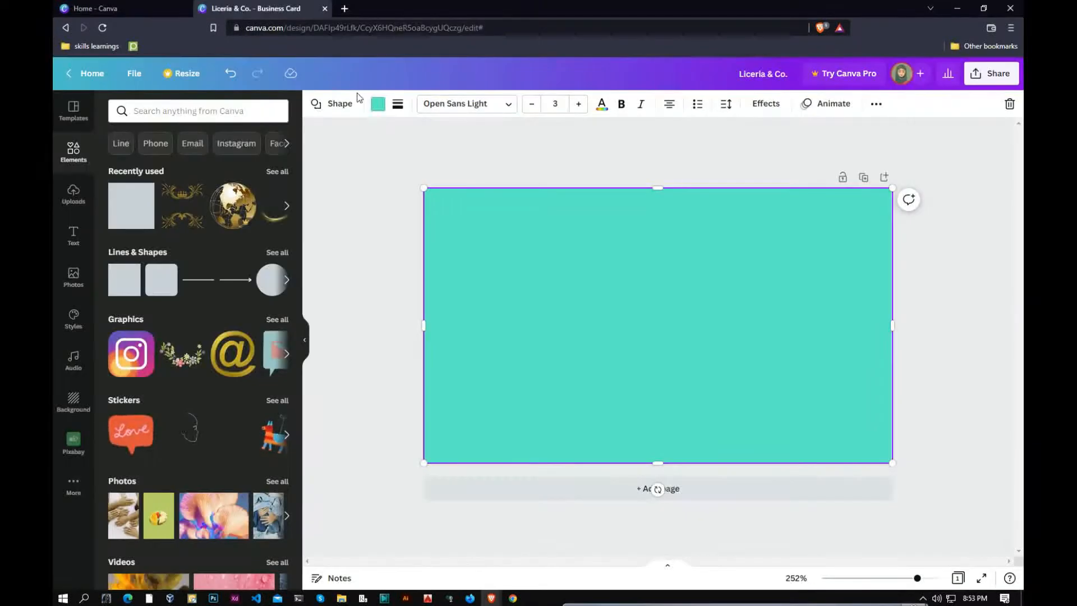
Create a blank business card, recolour its full-card shape black, and bring up the uploaded images.
{"action": "left_click", "coordinate": [377, 104]}
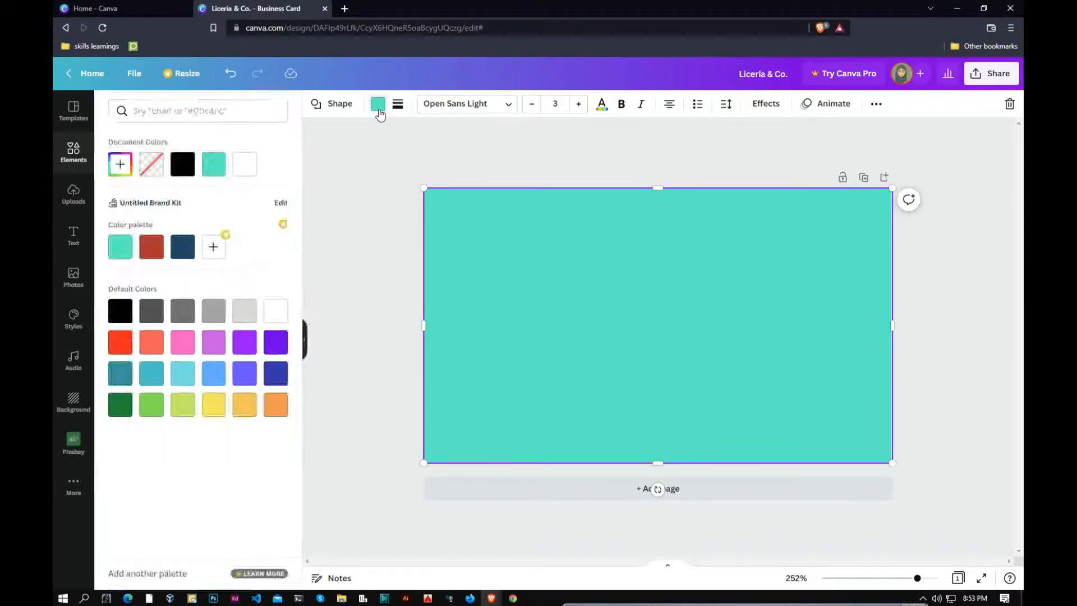
{"action": "left_click", "coordinate": [119, 313]}
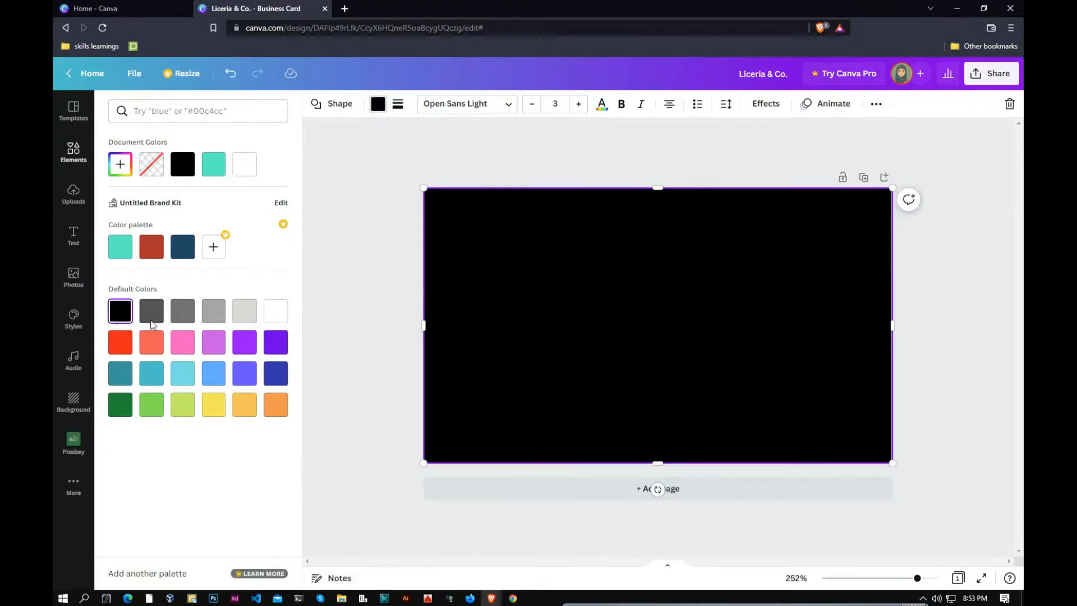
{"action": "left_click", "coordinate": [377, 105]}
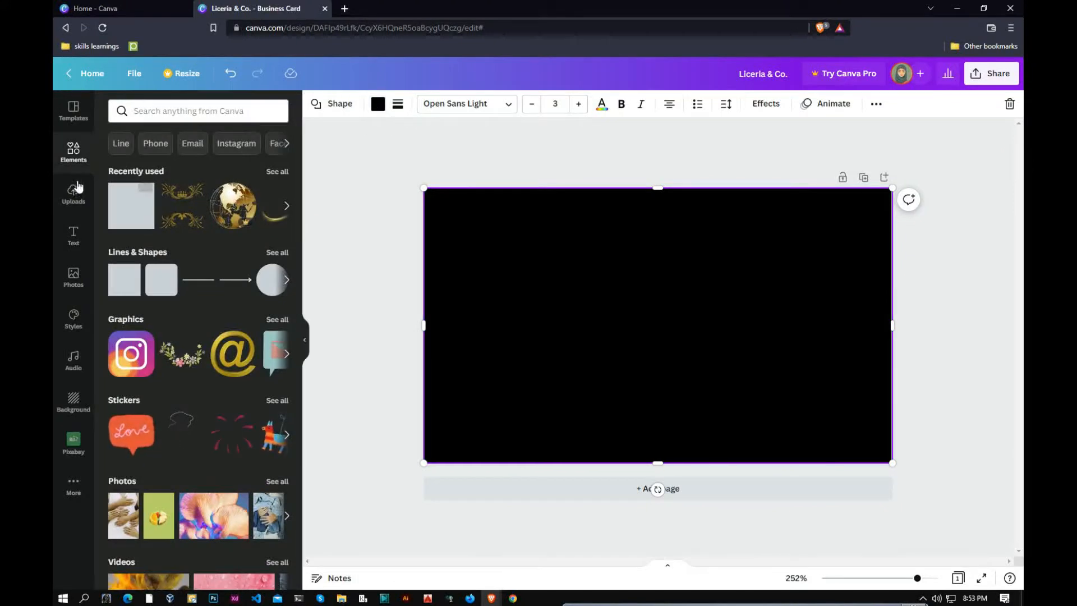
{"action": "left_click", "coordinate": [183, 112]}
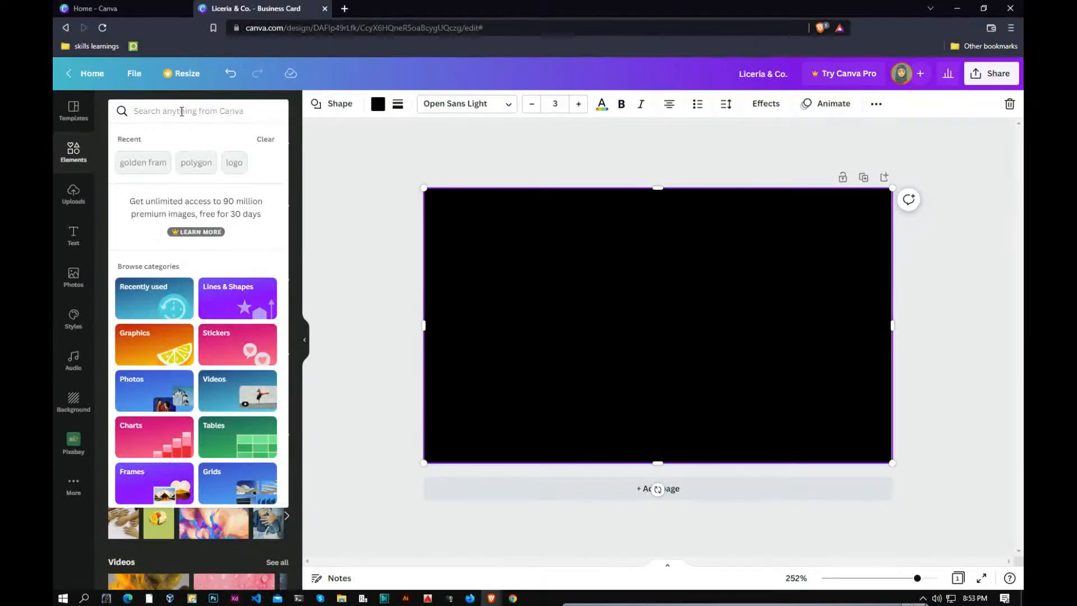
{"action": "key", "text": "Escape"}
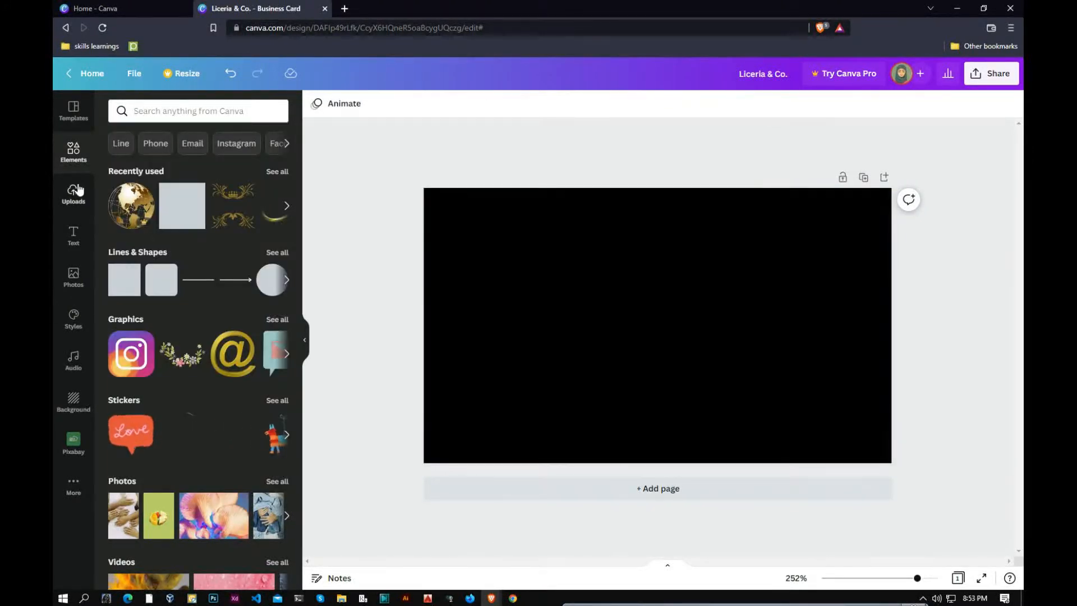
{"action": "left_click", "coordinate": [72, 207]}
{"action": "scroll", "coordinate": [195, 351], "scroll_direction": "down", "scroll_amount": 3}
Add the uploaded hexagon graphic, enlarge and tilt it, bleeding off the card's lower-right corner.
{"action": "left_click", "coordinate": [149, 398]}
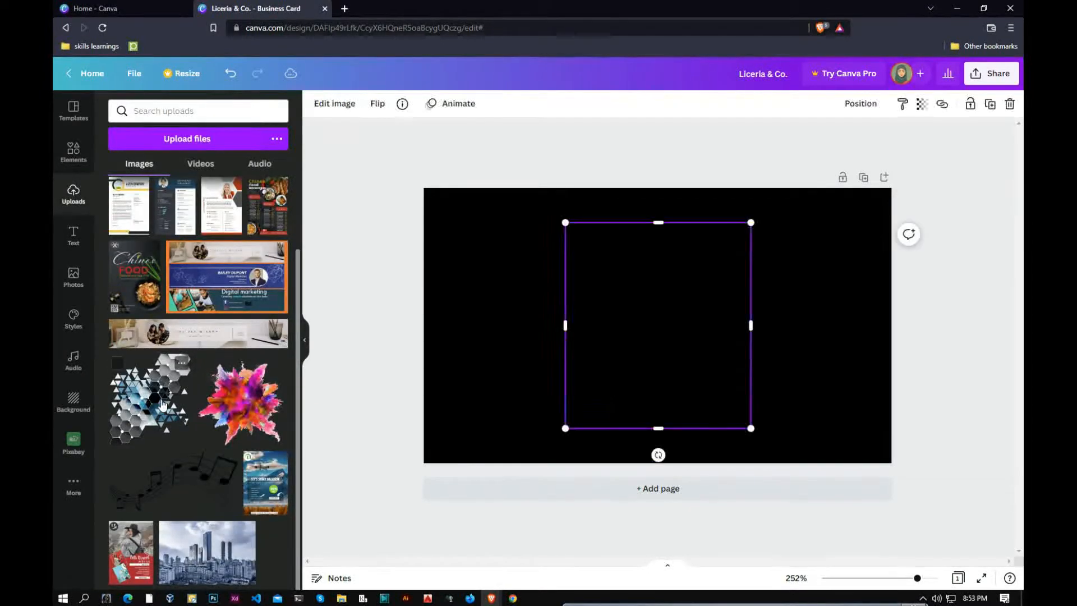
{"action": "left_click_drag", "start_coordinate": [658, 331], "coordinate": [826, 428]}
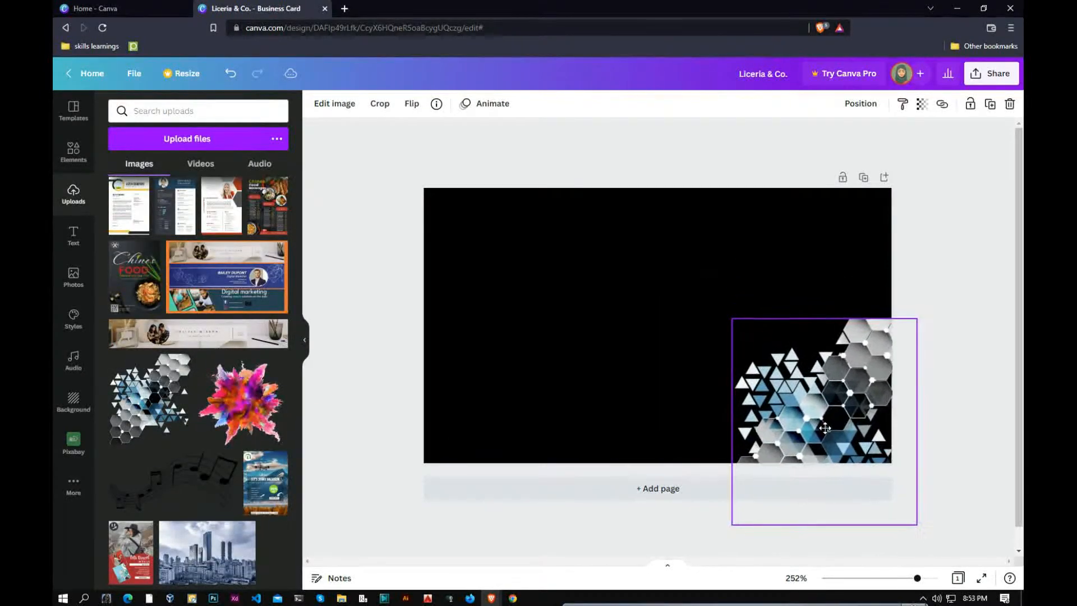
{"action": "left_click_drag", "start_coordinate": [733, 318], "coordinate": [707, 291]}
{"action": "left_click_drag", "start_coordinate": [700, 297], "coordinate": [691, 298]}
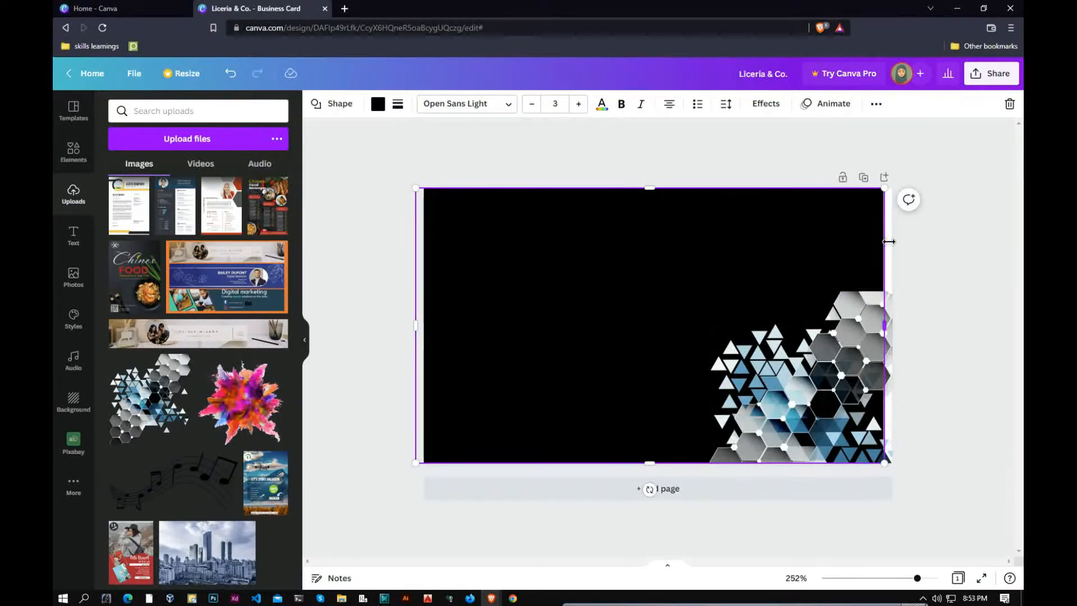
{"action": "left_click", "coordinate": [850, 340]}
{"action": "left_click_drag", "start_coordinate": [851, 340], "coordinate": [845, 224]}
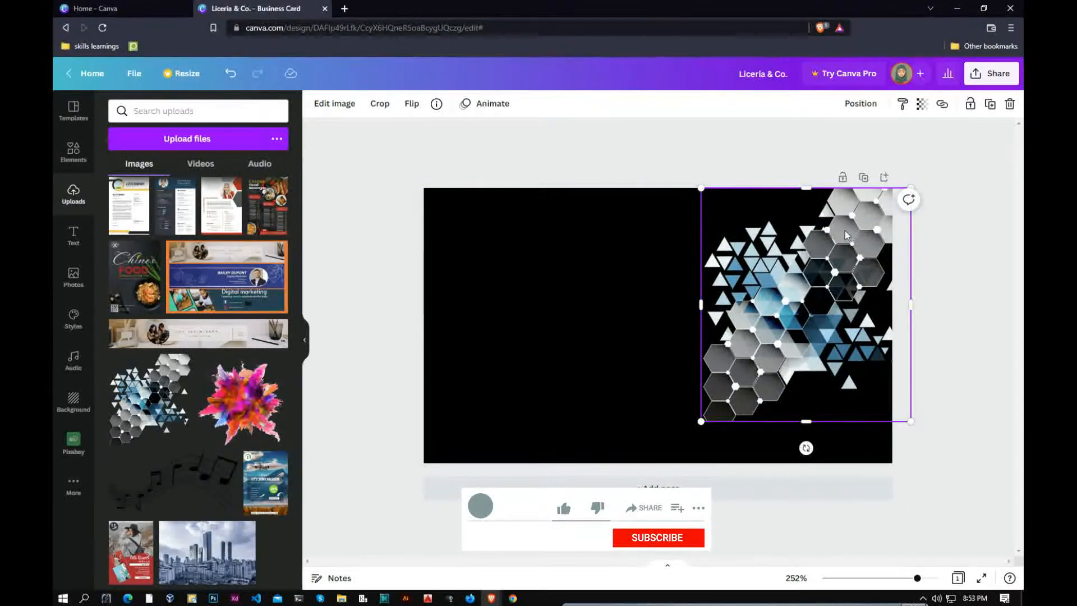
{"action": "left_click_drag", "start_coordinate": [704, 425], "coordinate": [665, 461]}
{"action": "left_click_drag", "start_coordinate": [823, 336], "coordinate": [891, 430]}
{"action": "left_click_drag", "start_coordinate": [1005, 420], "coordinate": [952, 464]}
{"action": "left_click_drag", "start_coordinate": [765, 259], "coordinate": [750, 243]}
{"action": "left_click_drag", "start_coordinate": [658, 357], "coordinate": [671, 359]}
{"action": "left_click", "coordinate": [877, 106]}
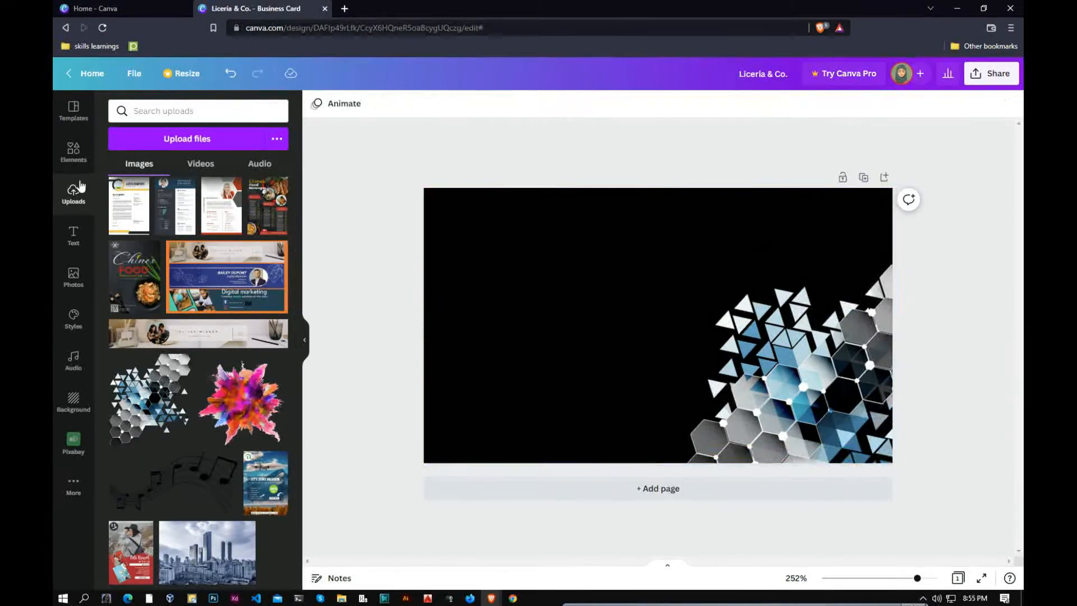
Search Elements for 'icon' and add the phone icon to the card.
{"action": "left_click", "coordinate": [74, 152]}
{"action": "left_click", "coordinate": [173, 110]}
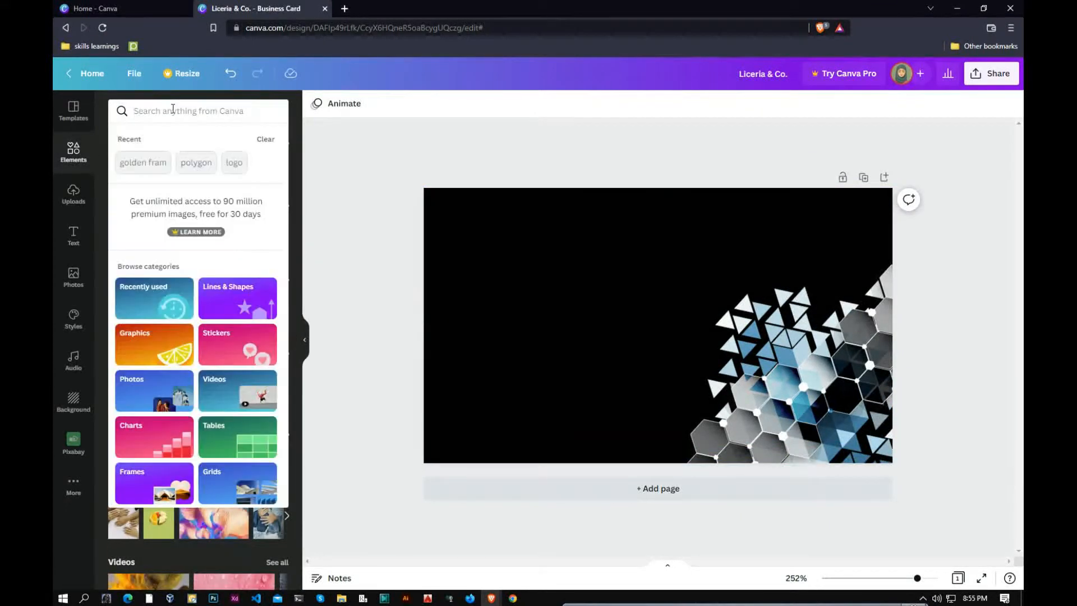
{"action": "type", "text": "icon"}
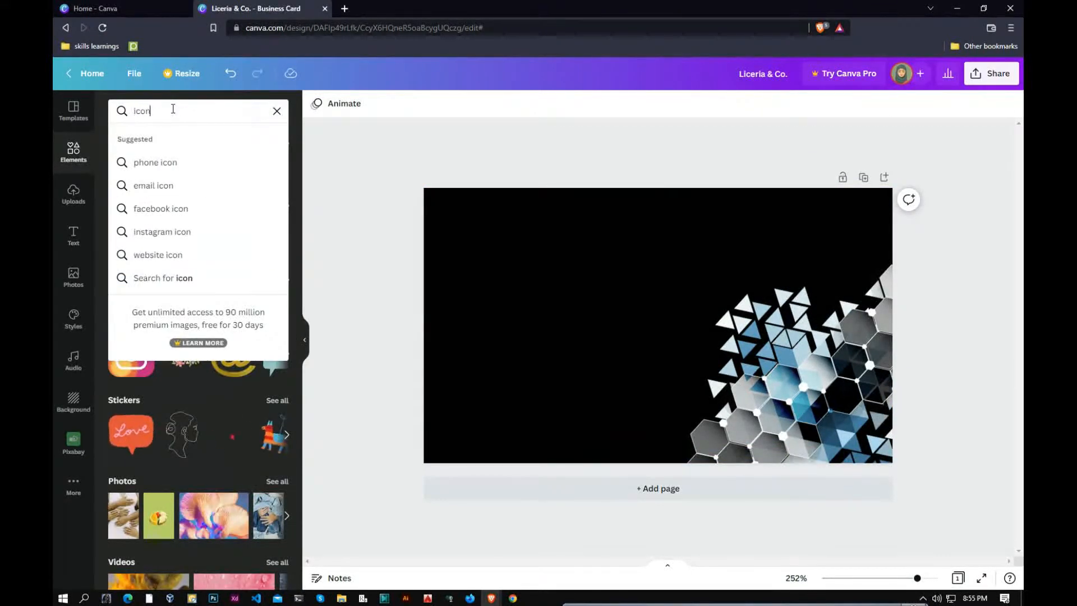
{"action": "key", "text": "Return"}
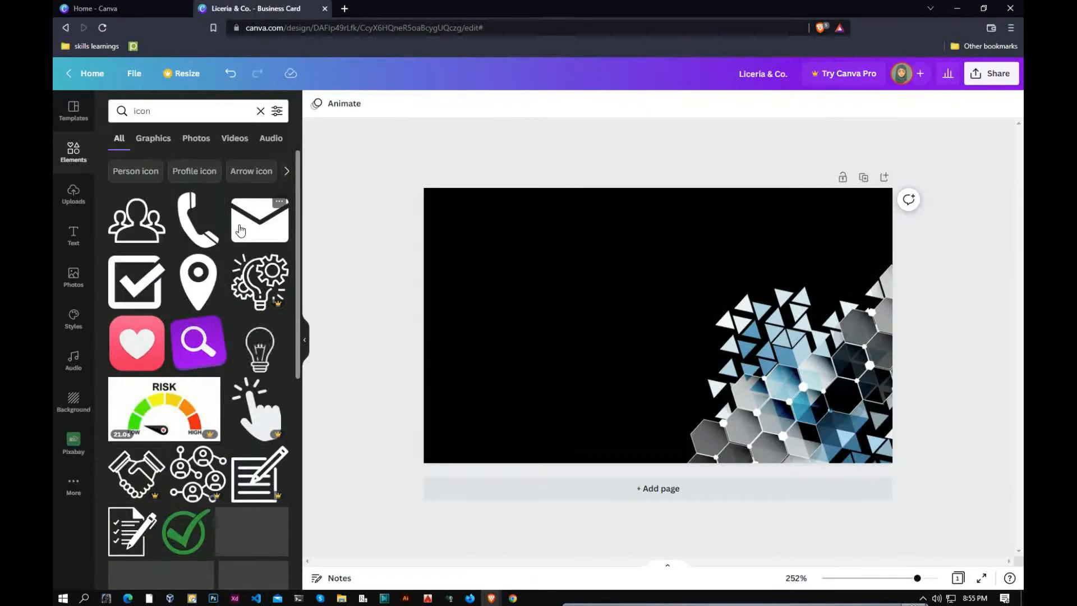
{"action": "left_click", "coordinate": [202, 245]}
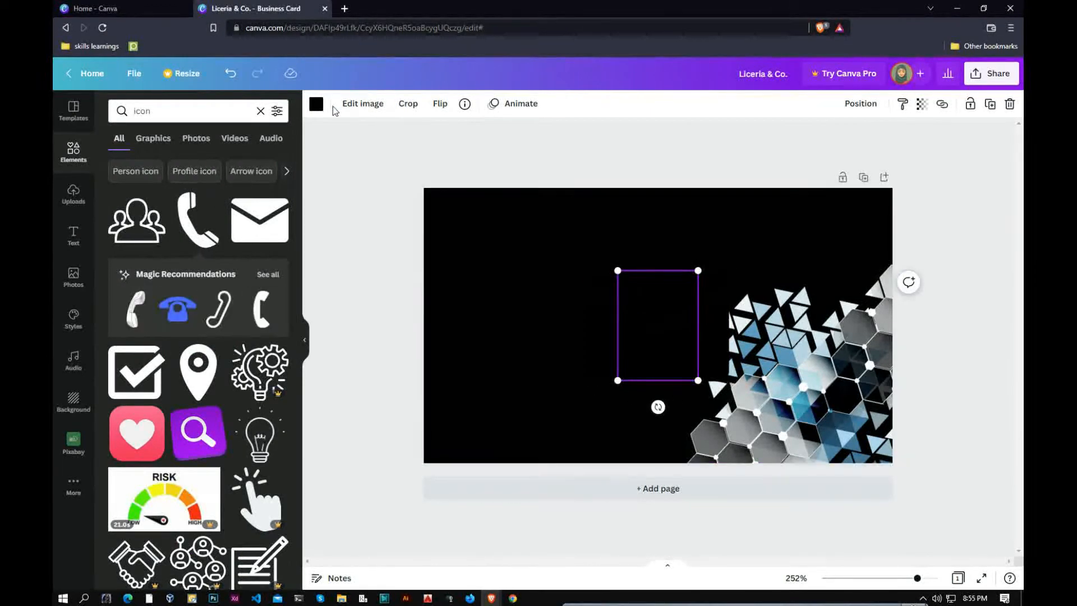
{"action": "left_click", "coordinate": [316, 103]}
Make the envelope icon white, then shrink both icons and stack them at the left.
{"action": "left_click", "coordinate": [660, 291]}
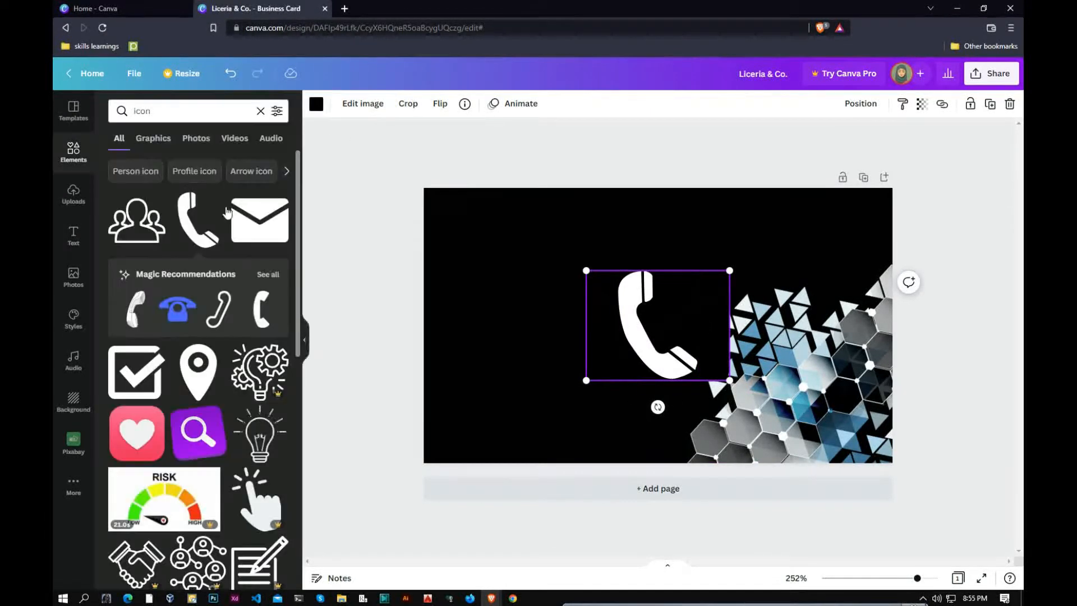
{"action": "left_click", "coordinate": [317, 107]}
{"action": "left_click", "coordinate": [213, 166]}
{"action": "left_click_drag", "start_coordinate": [625, 347], "coordinate": [499, 323]}
{"action": "left_click_drag", "start_coordinate": [574, 357], "coordinate": [506, 262]}
{"action": "left_click", "coordinate": [617, 337]}
{"action": "left_click_drag", "start_coordinate": [728, 271], "coordinate": [507, 282]}
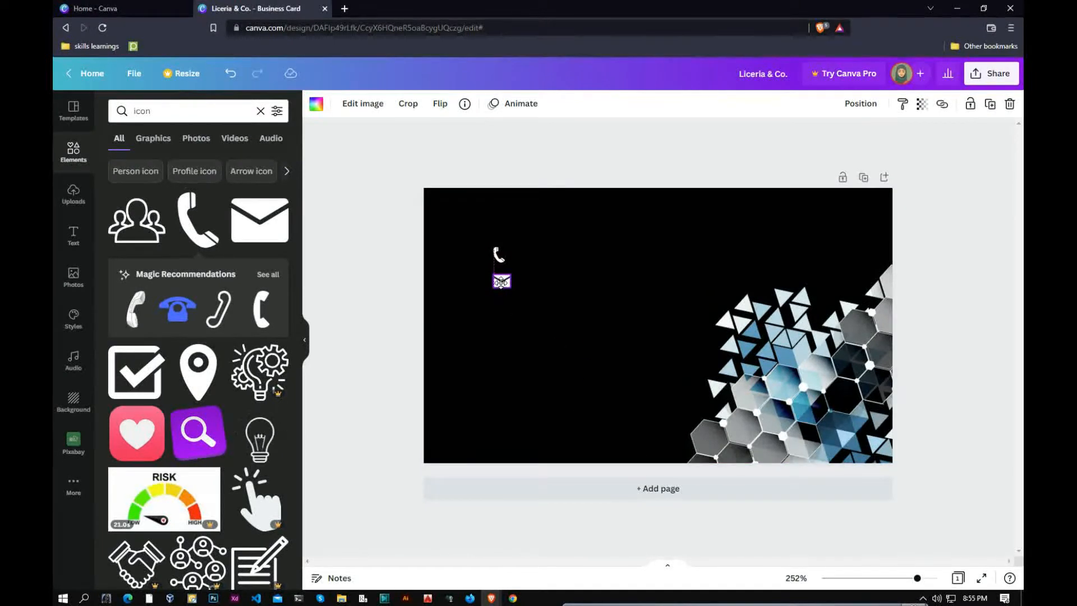
{"action": "left_click", "coordinate": [495, 340]}
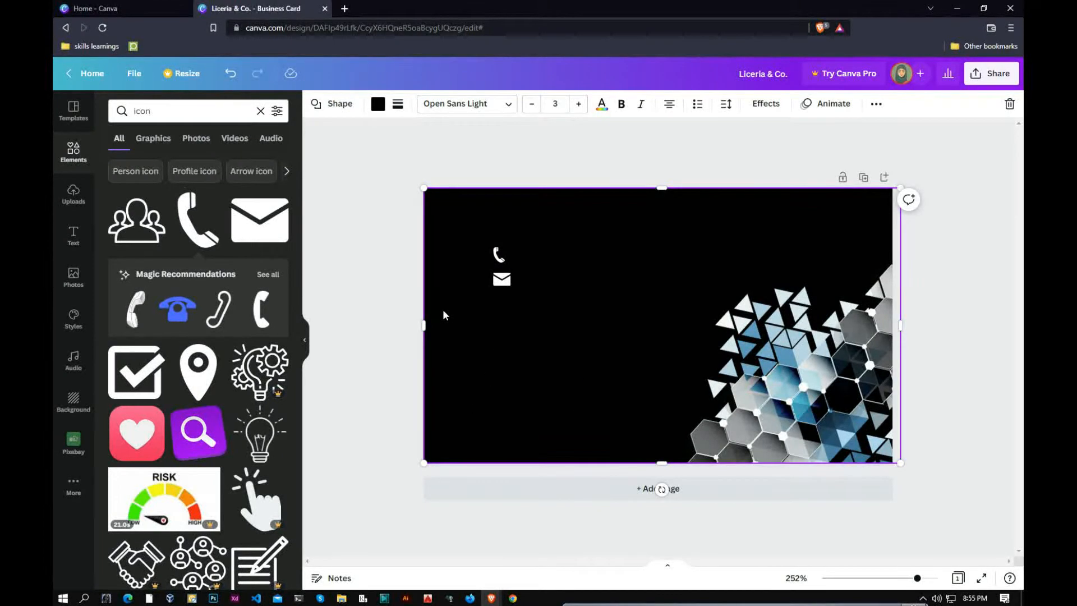
Fine-tune the hexagon graphic's placement on the card.
{"action": "left_click_drag", "start_coordinate": [466, 221], "coordinate": [476, 232]}
{"action": "mouse_move", "coordinate": [825, 201]}
{"action": "left_mouse_down"}
{"action": "mouse_move", "coordinate": [858, 261]}
{"action": "mouse_move", "coordinate": [824, 201]}
{"action": "left_mouse_up"}
{"action": "left_click", "coordinate": [742, 251]}
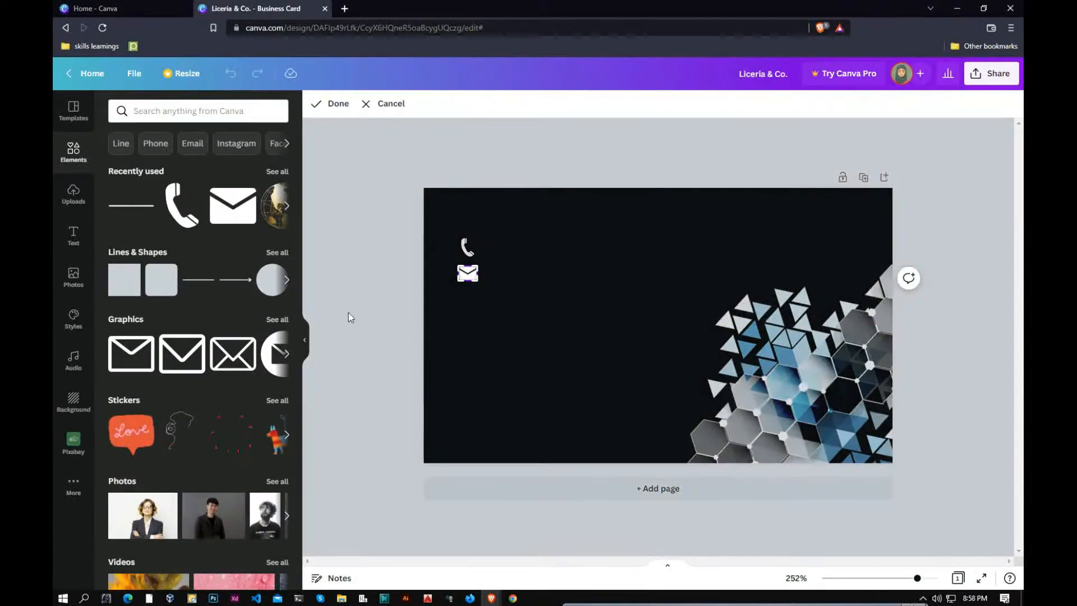
{"action": "left_click", "coordinate": [349, 317]}
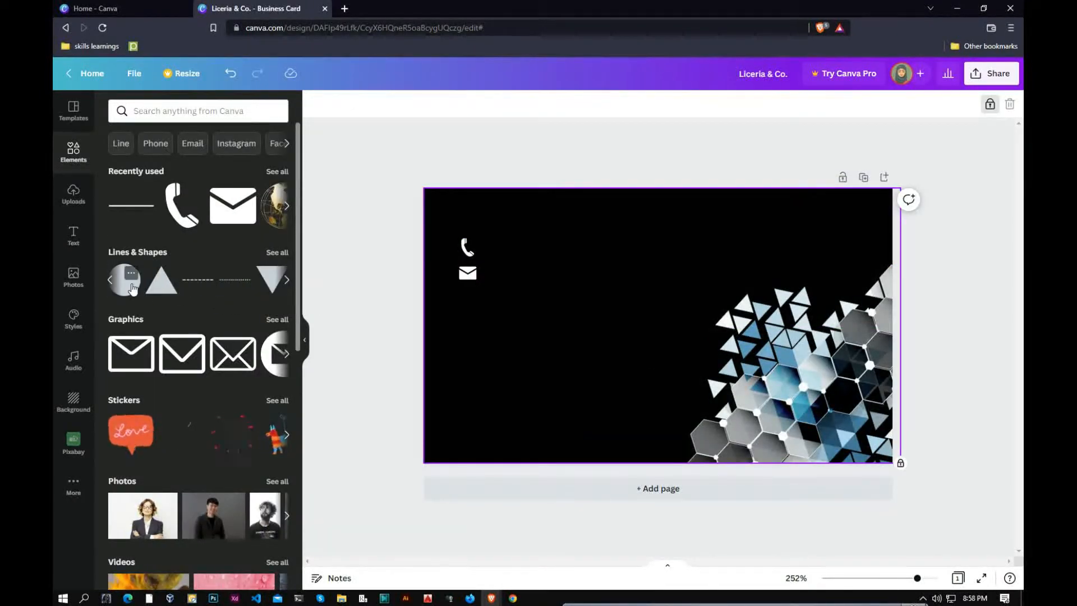
Add a small circle on the left of the card and send it behind the envelope.
{"action": "left_click", "coordinate": [133, 289]}
{"action": "left_click_drag", "start_coordinate": [682, 368], "coordinate": [546, 348]}
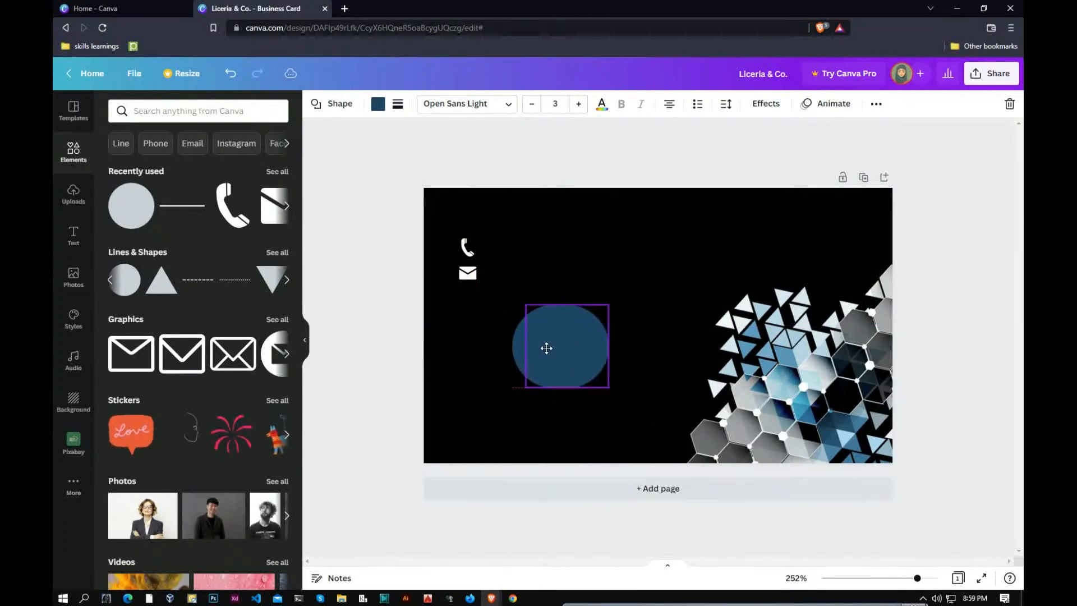
{"action": "left_click_drag", "start_coordinate": [595, 305], "coordinate": [512, 304]}
{"action": "left_click_drag", "start_coordinate": [467, 273], "coordinate": [514, 306]}
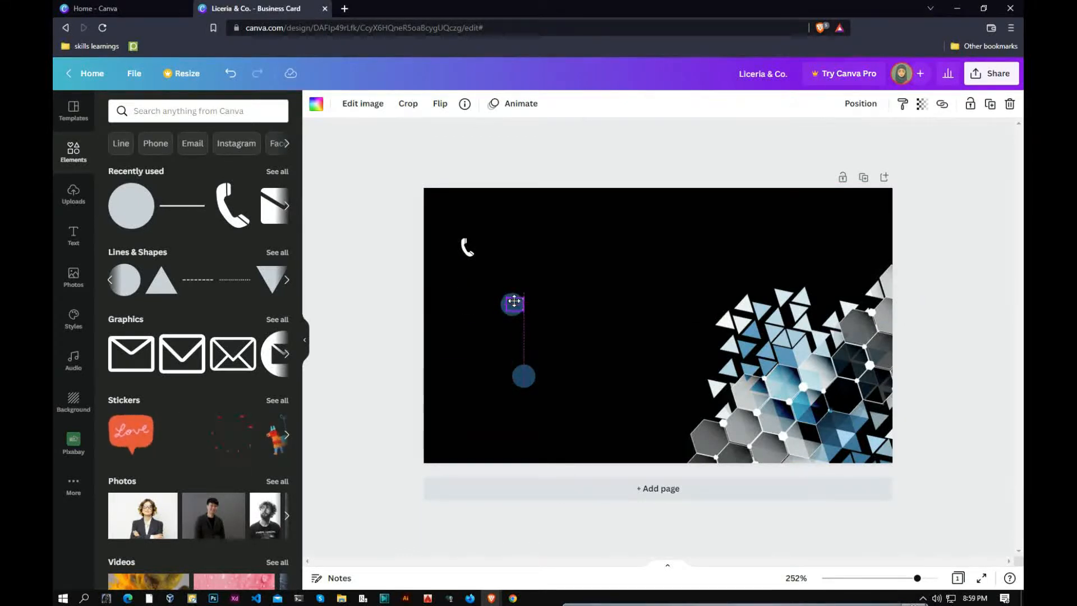
{"action": "right_click", "coordinate": [515, 307]}
{"action": "left_click", "coordinate": [553, 421]}
Adjust the layer order and centre the envelope icon on the blue circle.
{"action": "left_click", "coordinate": [512, 304]}
{"action": "double_click", "coordinate": [512, 305]}
{"action": "left_click", "coordinate": [580, 296]}
{"action": "left_click_drag", "start_coordinate": [512, 304], "coordinate": [470, 325]}
{"action": "left_click", "coordinate": [512, 305]}
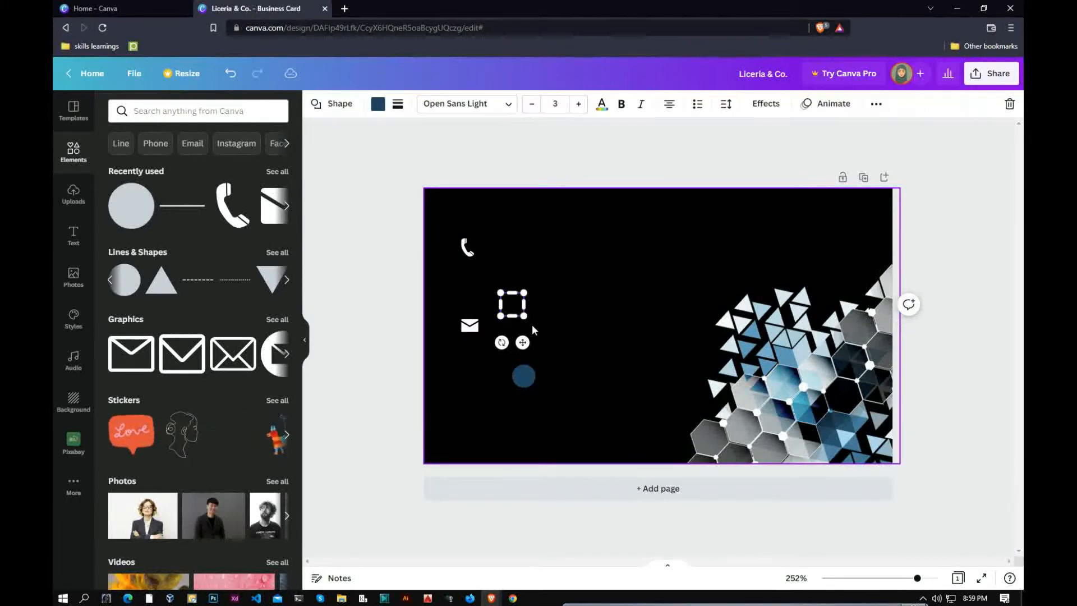
{"action": "right_click", "coordinate": [521, 316]}
{"action": "left_click", "coordinate": [573, 432]}
{"action": "left_click_drag", "start_coordinate": [470, 325], "coordinate": [484, 306]}
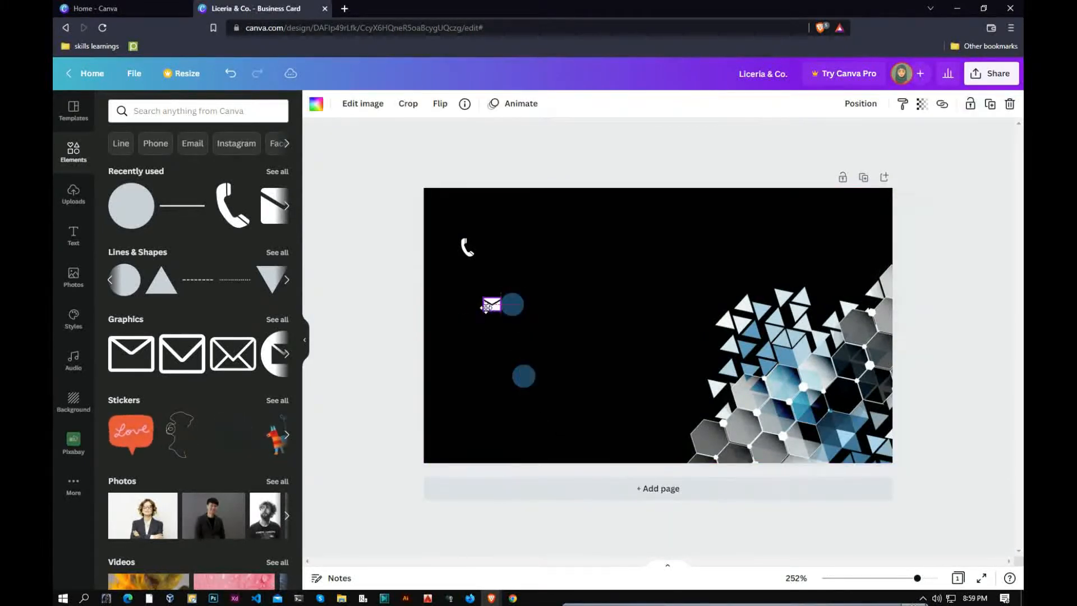
{"action": "double_click", "coordinate": [505, 308]}
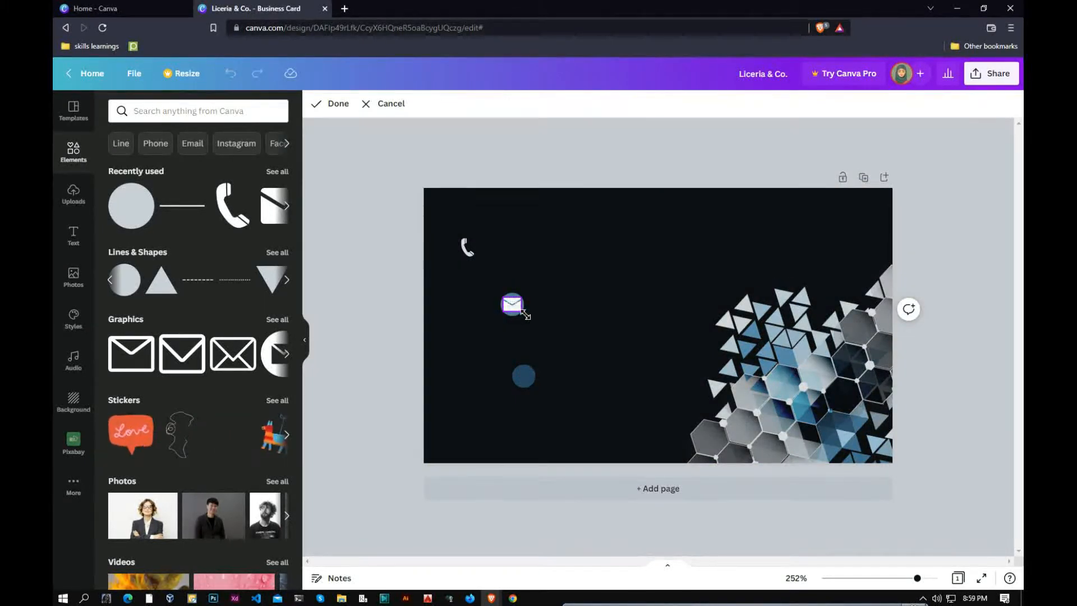
{"action": "left_click", "coordinate": [505, 318]}
{"action": "left_click_drag", "start_coordinate": [525, 310], "coordinate": [516, 308]}
Group the envelope and blue circle with Ctrl+G and move the badge below the phone icon.
{"action": "left_click", "coordinate": [575, 271]}
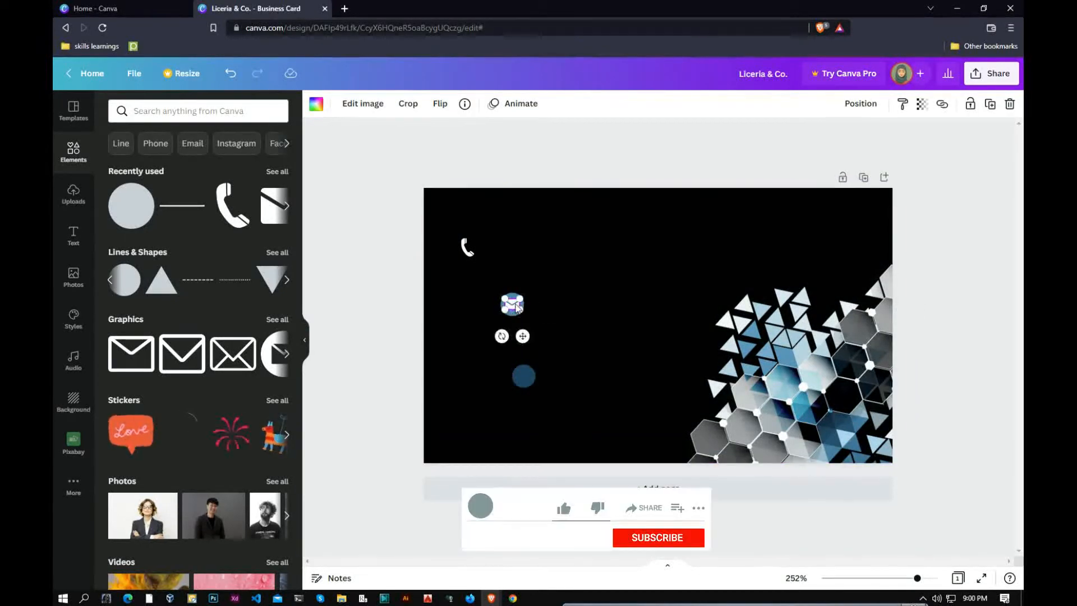
{"action": "left_click", "coordinate": [508, 318]}
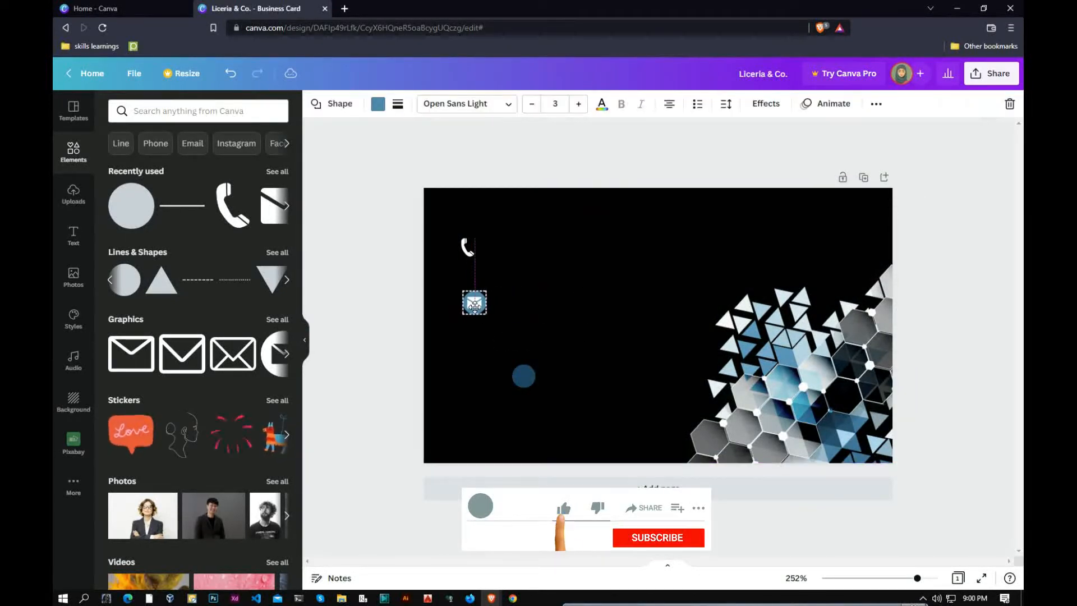
{"action": "left_click", "coordinate": [513, 254]}
{"action": "left_click_drag", "start_coordinate": [474, 291], "coordinate": [471, 289]}
{"action": "left_click", "coordinate": [500, 280]}
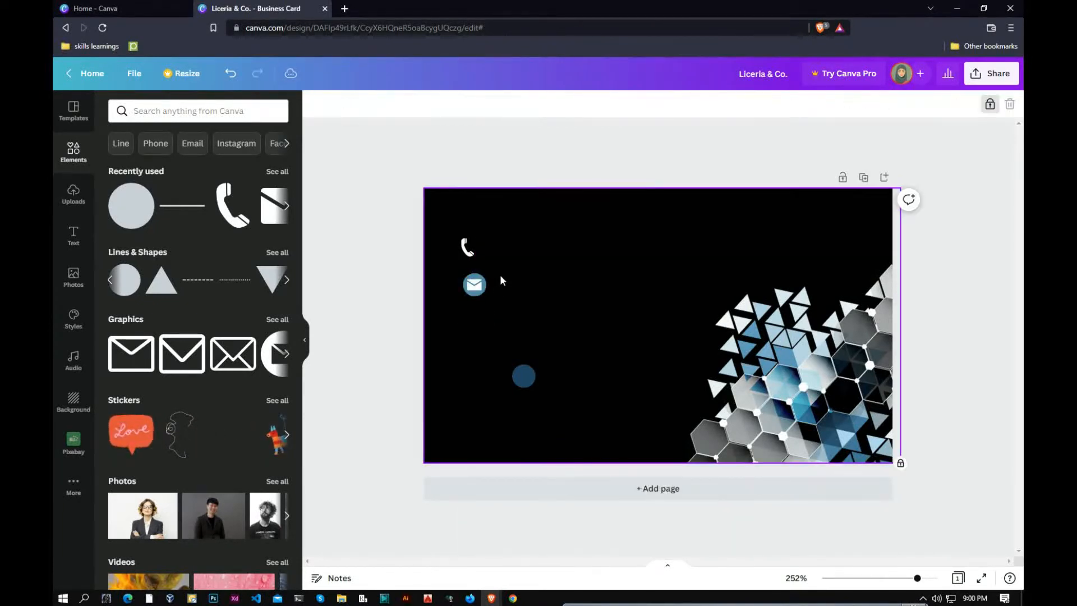
{"action": "left_click", "coordinate": [483, 289]}
{"action": "key", "text": "ctrl+g"}
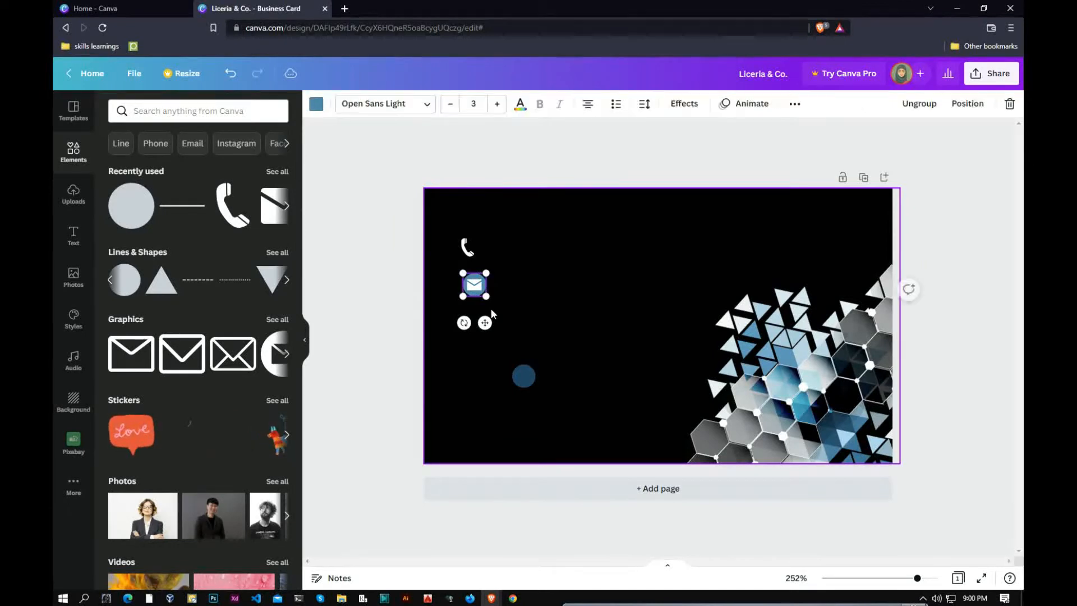
{"action": "left_click_drag", "start_coordinate": [475, 286], "coordinate": [468, 320]}
Move the phone icon into the column below the email badge.
{"action": "left_click", "coordinate": [467, 247]}
{"action": "left_click", "coordinate": [527, 368]}
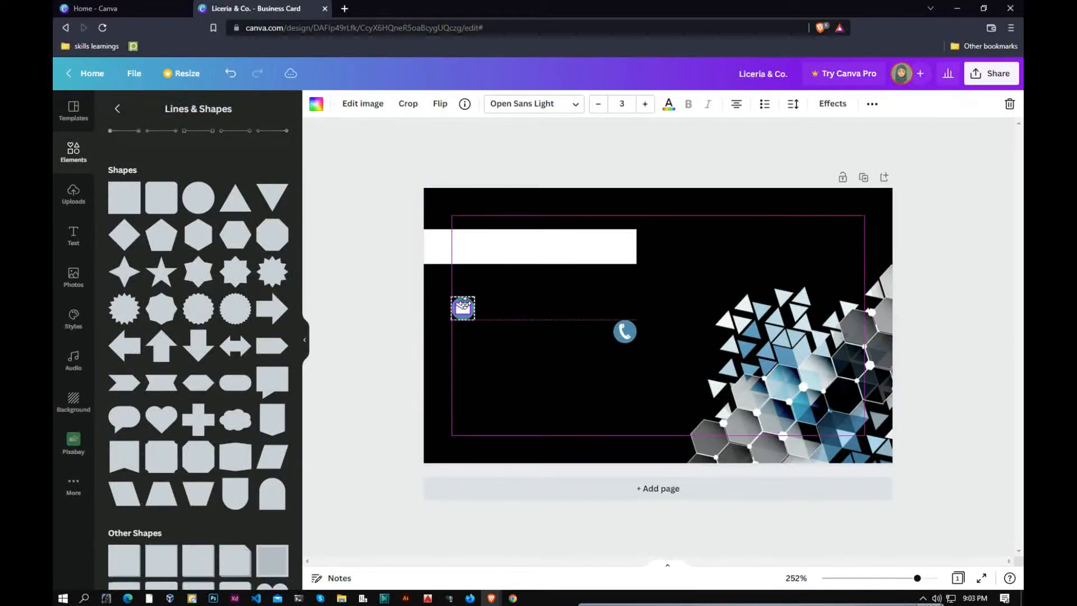
{"action": "left_click_drag", "start_coordinate": [627, 332], "coordinate": [464, 390]}
{"action": "left_click", "coordinate": [563, 331]}
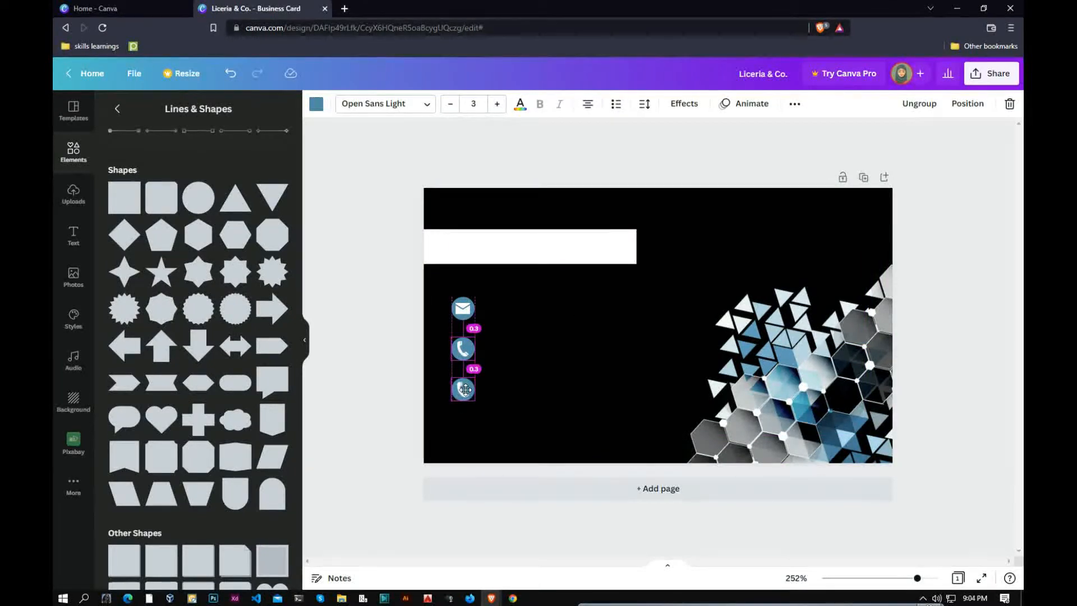
{"action": "left_click", "coordinate": [551, 320]}
Reshape the white title bar into a wider, slimmer strip.
{"action": "left_click", "coordinate": [516, 245]}
{"action": "left_click_drag", "start_coordinate": [530, 229], "coordinate": [528, 264]}
{"action": "left_click_drag", "start_coordinate": [638, 267], "coordinate": [633, 282]}
{"action": "left_click_drag", "start_coordinate": [530, 256], "coordinate": [535, 249]}
{"action": "left_click", "coordinate": [536, 329]}
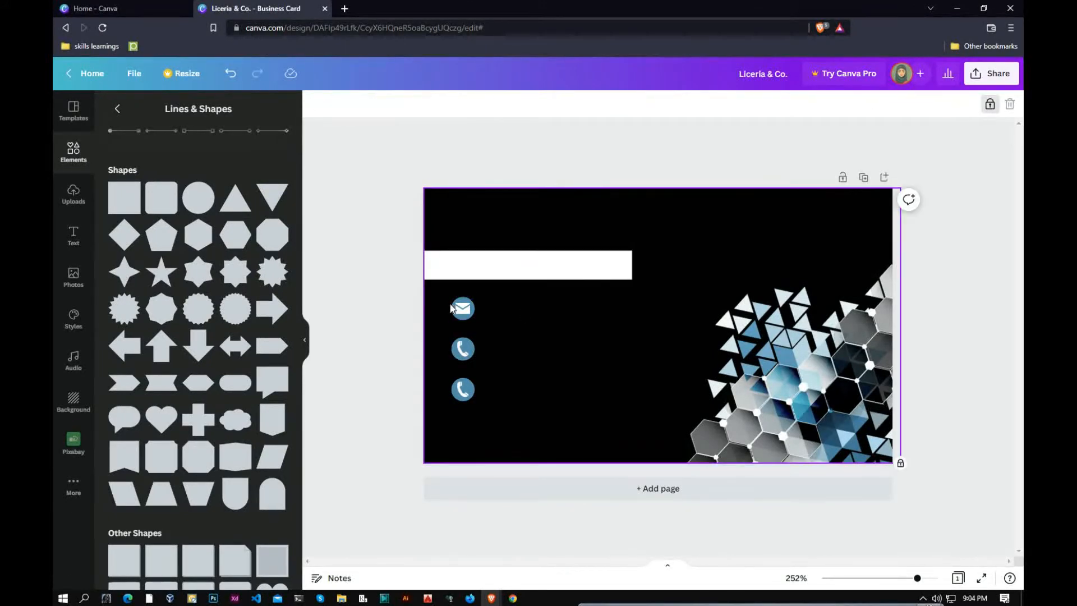
Space the three contact icons evenly in a column with Tidy up.
{"action": "left_click_drag", "start_coordinate": [471, 399], "coordinate": [471, 400]}
{"action": "left_click", "coordinate": [880, 103]}
{"action": "left_click", "coordinate": [705, 334]}
{"action": "left_click", "coordinate": [548, 344]}
Add a thin-weight white line and place it just above the white bar.
{"action": "left_click", "coordinate": [449, 278]}
{"action": "left_click", "coordinate": [589, 382]}
{"action": "scroll", "coordinate": [134, 135], "scroll_direction": "up", "scroll_amount": 2}
{"action": "left_click_drag", "start_coordinate": [129, 177], "coordinate": [637, 328]}
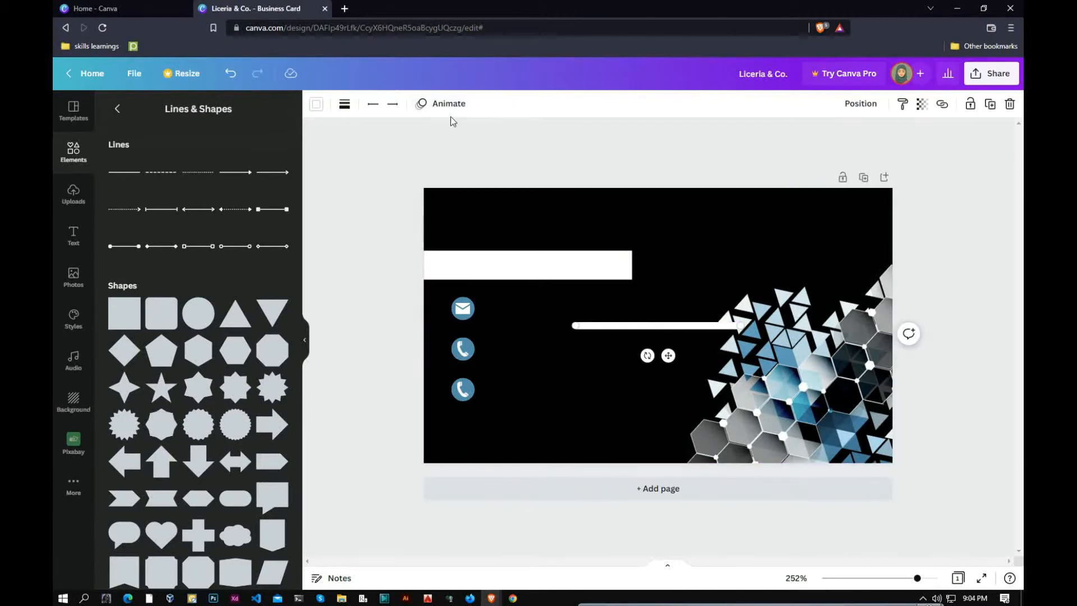
{"action": "left_click", "coordinate": [344, 104]}
{"action": "left_click_drag", "start_coordinate": [350, 211], "coordinate": [342, 208]}
{"action": "left_click", "coordinate": [536, 291]}
{"action": "left_click_drag", "start_coordinate": [633, 324], "coordinate": [490, 289]}
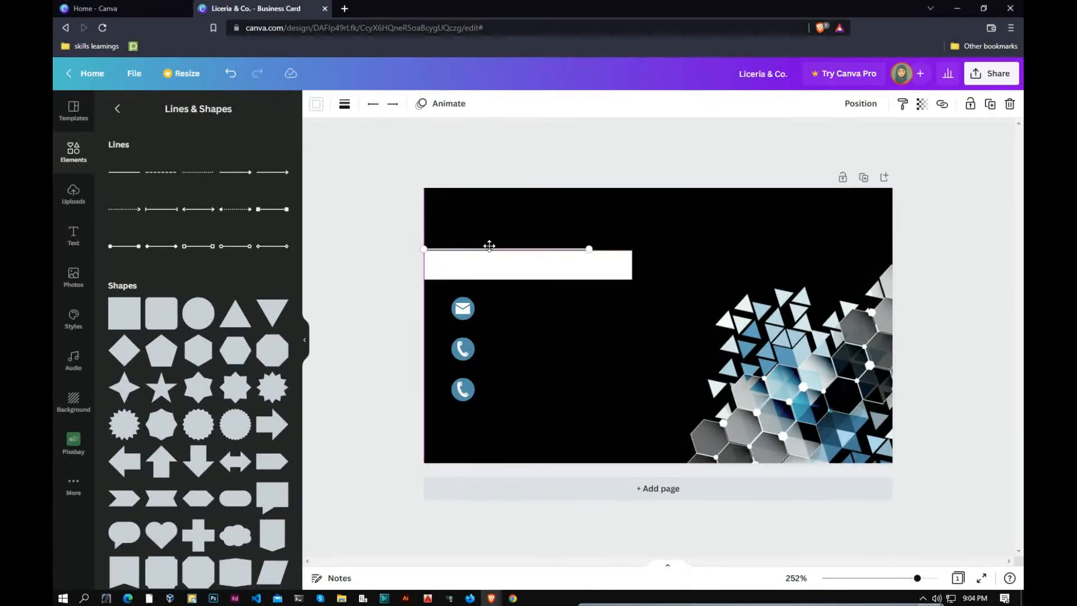
{"action": "left_click_drag", "start_coordinate": [490, 249], "coordinate": [489, 243]}
{"action": "left_click", "coordinate": [615, 176]}
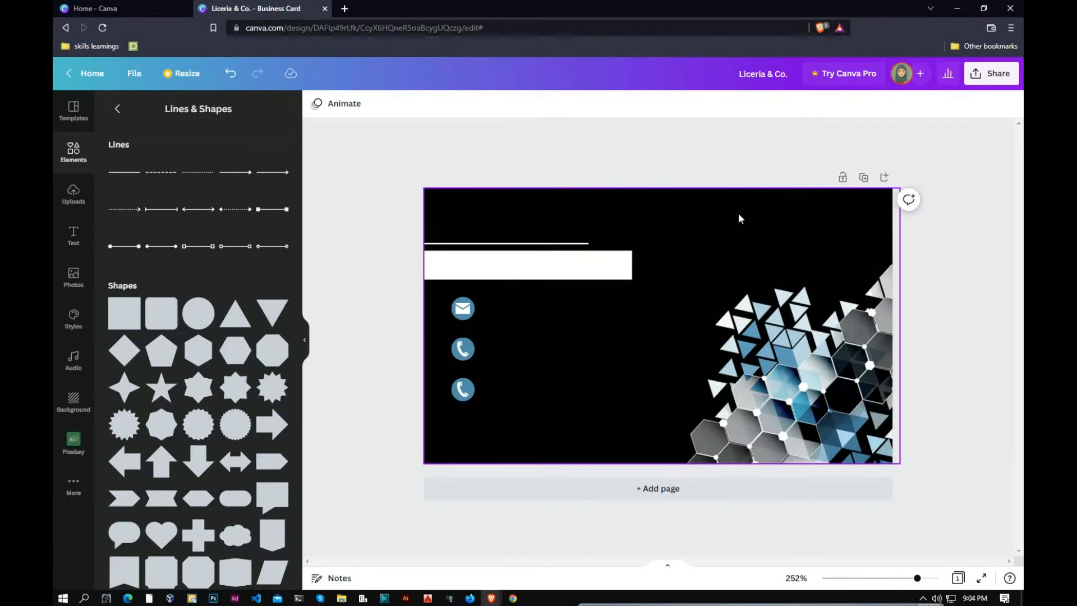
{"action": "left_click", "coordinate": [521, 217]}
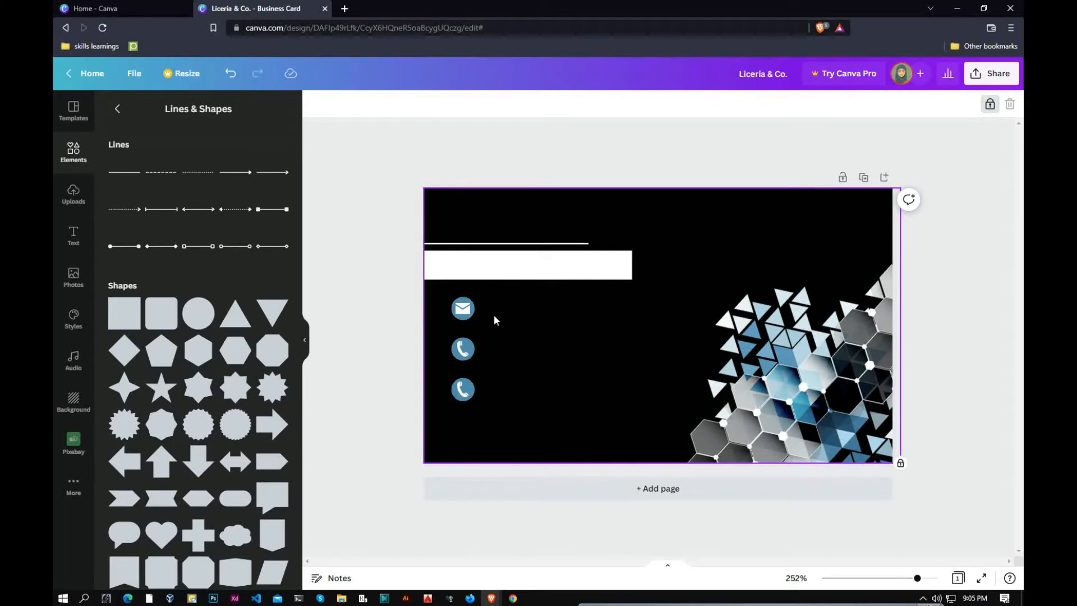
Shift the contact icons down slightly and enlarge and reposition the hexagon graphic.
{"action": "left_click_drag", "start_coordinate": [463, 389], "coordinate": [462, 396]}
{"action": "left_click", "coordinate": [608, 365]}
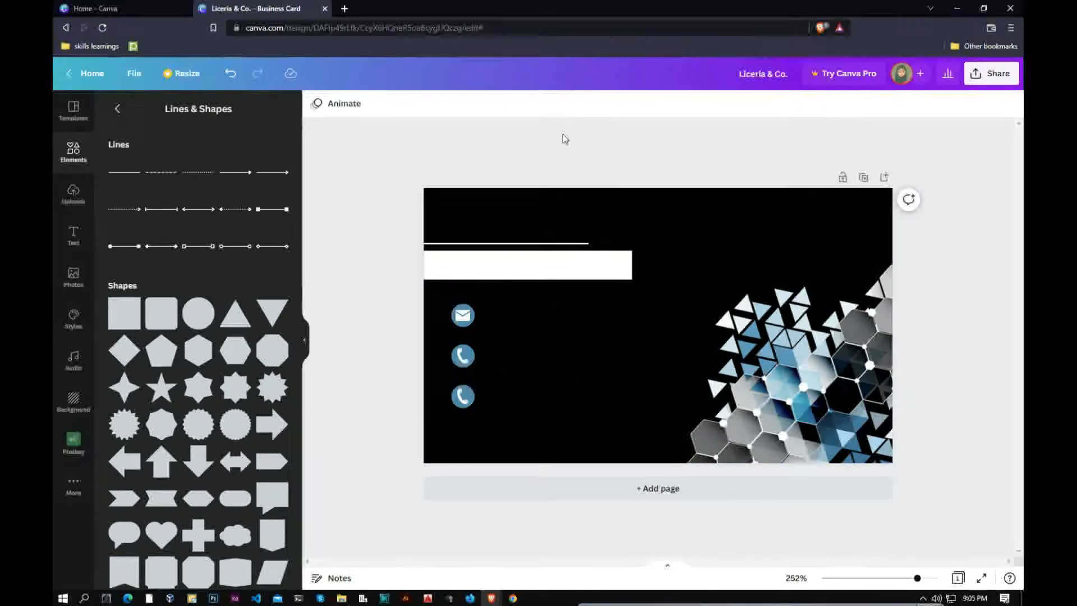
{"action": "left_click", "coordinate": [732, 230]}
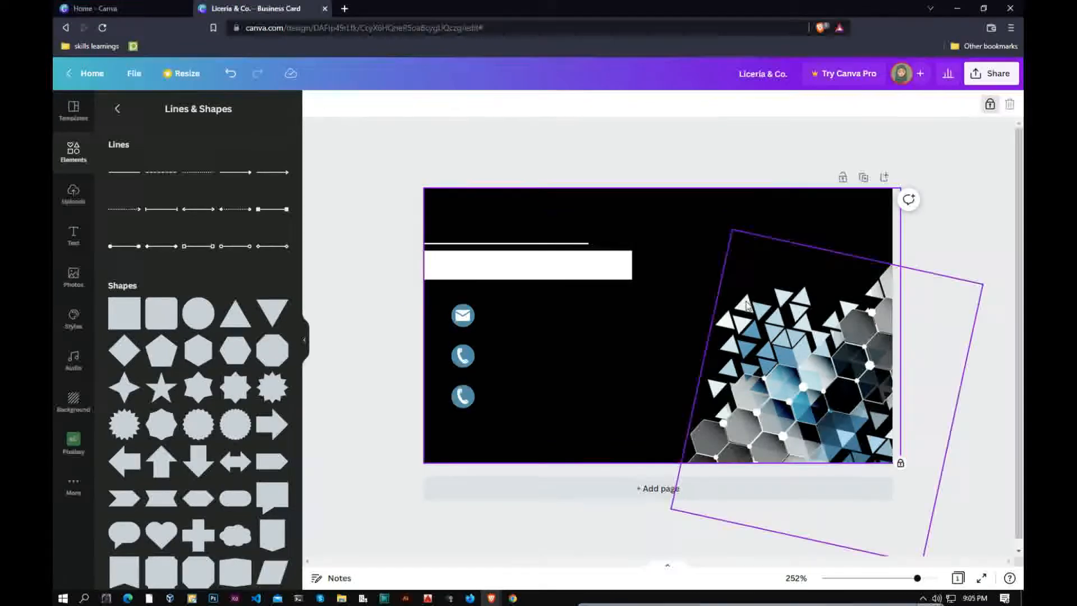
{"action": "left_click_drag", "start_coordinate": [732, 230], "coordinate": [723, 206]}
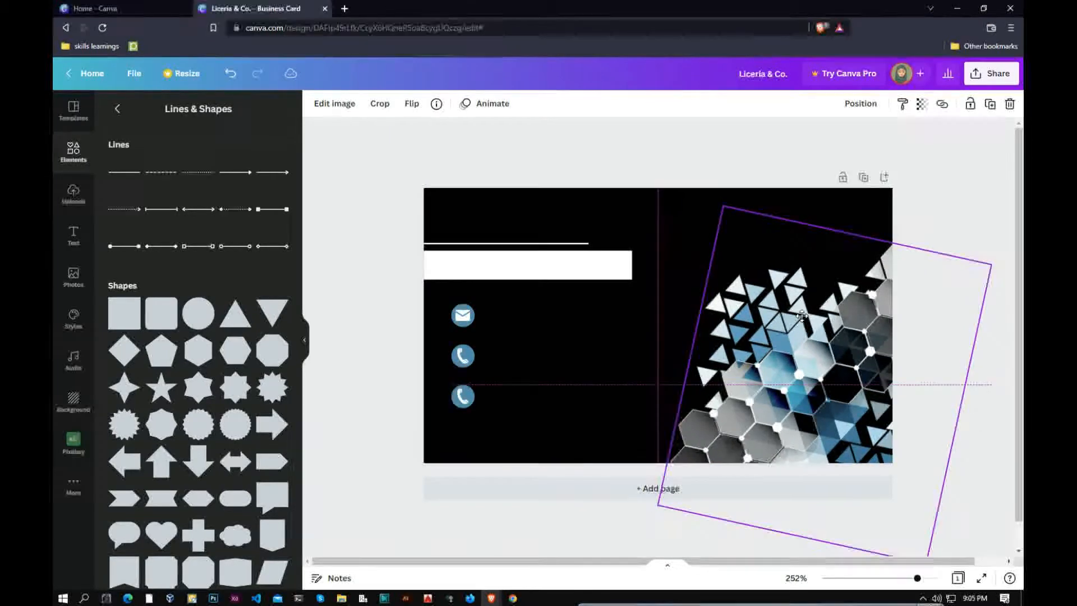
{"action": "left_click_drag", "start_coordinate": [800, 316], "coordinate": [795, 305]}
{"action": "left_click", "coordinate": [957, 202]}
{"action": "left_click", "coordinate": [963, 309]}
{"action": "left_click_drag", "start_coordinate": [986, 255], "coordinate": [994, 252]}
{"action": "left_click", "coordinate": [938, 212]}
Search Elements for 'Website icon' to list globe graphics.
{"action": "left_click", "coordinate": [450, 208]}
{"action": "left_click", "coordinate": [529, 180]}
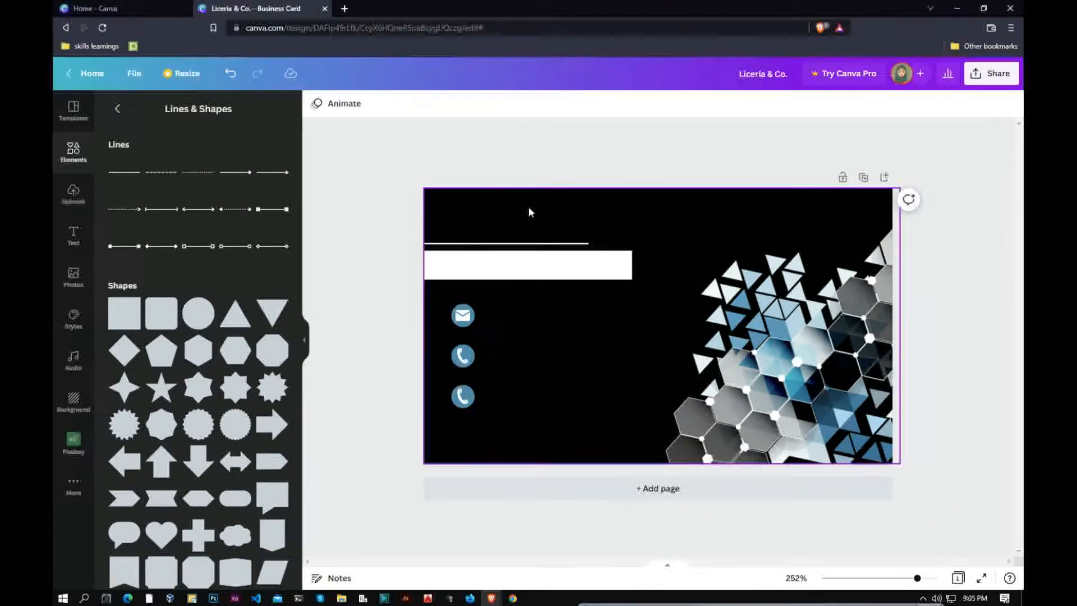
{"action": "double_click", "coordinate": [463, 315]}
{"action": "left_click", "coordinate": [493, 329]}
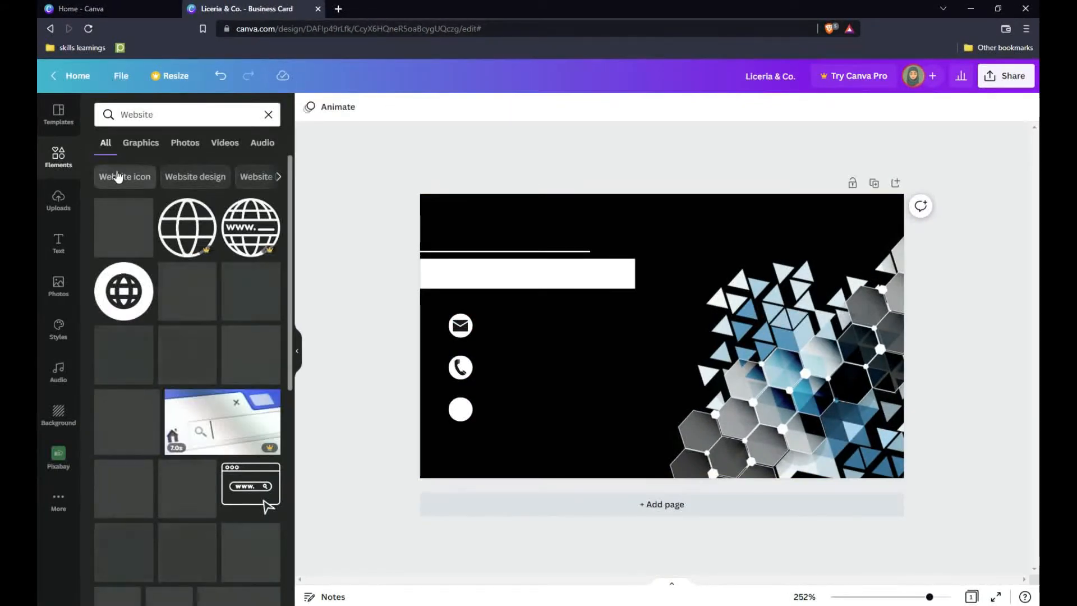
{"action": "left_click", "coordinate": [118, 177]}
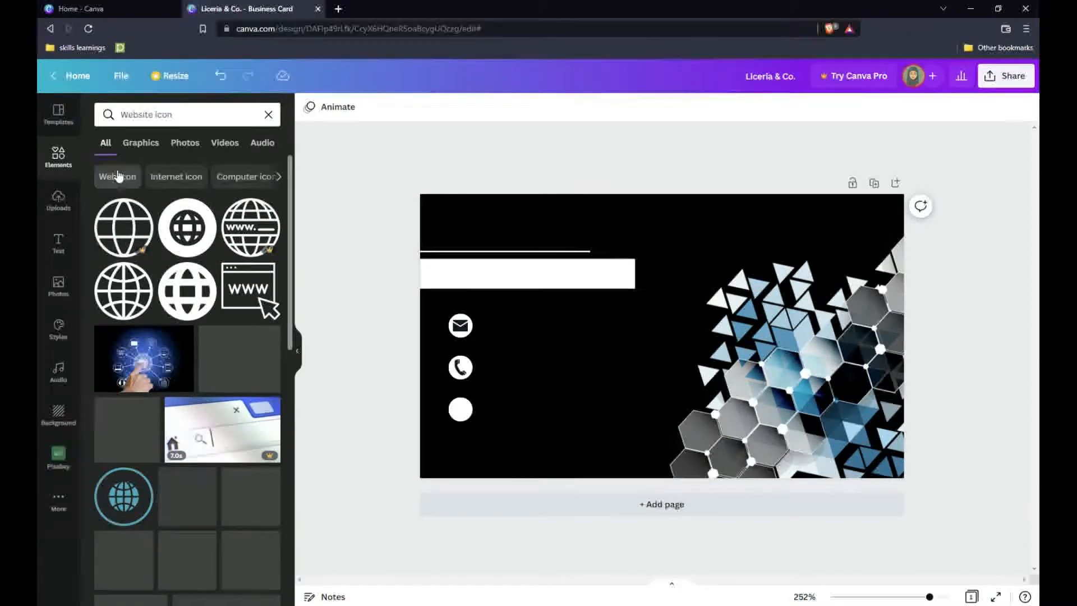
Add a globe icon, shrink it and place it on the third contact circle.
{"action": "left_click", "coordinate": [124, 292]}
{"action": "left_click_drag", "start_coordinate": [718, 279], "coordinate": [625, 373]}
{"action": "left_click_drag", "start_coordinate": [623, 418], "coordinate": [470, 445]}
{"action": "left_click", "coordinate": [539, 411]}
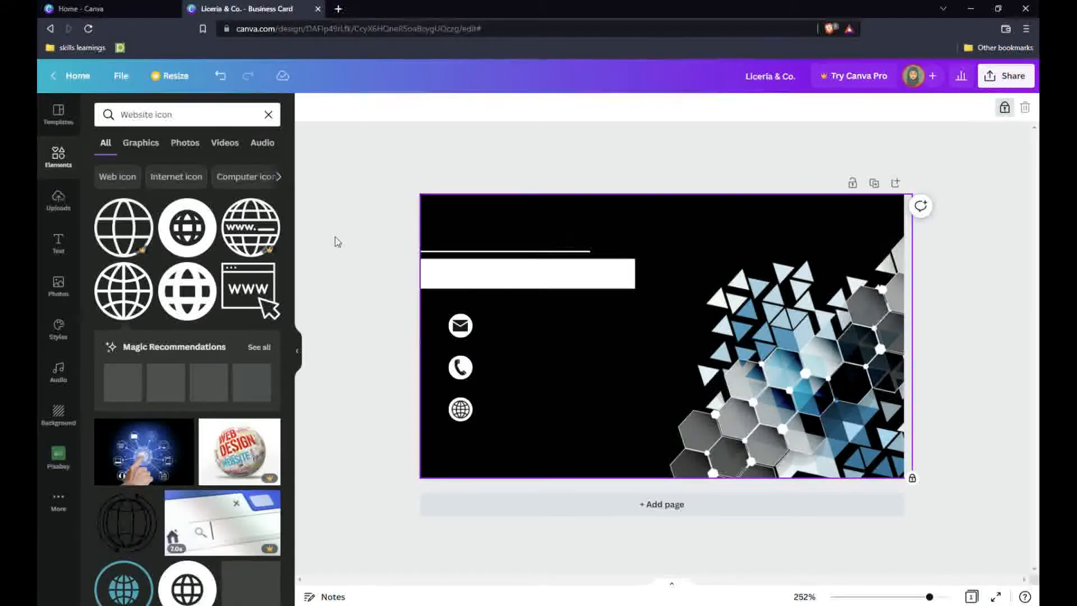
{"action": "left_click", "coordinate": [269, 114]}
{"action": "left_click", "coordinate": [58, 242]}
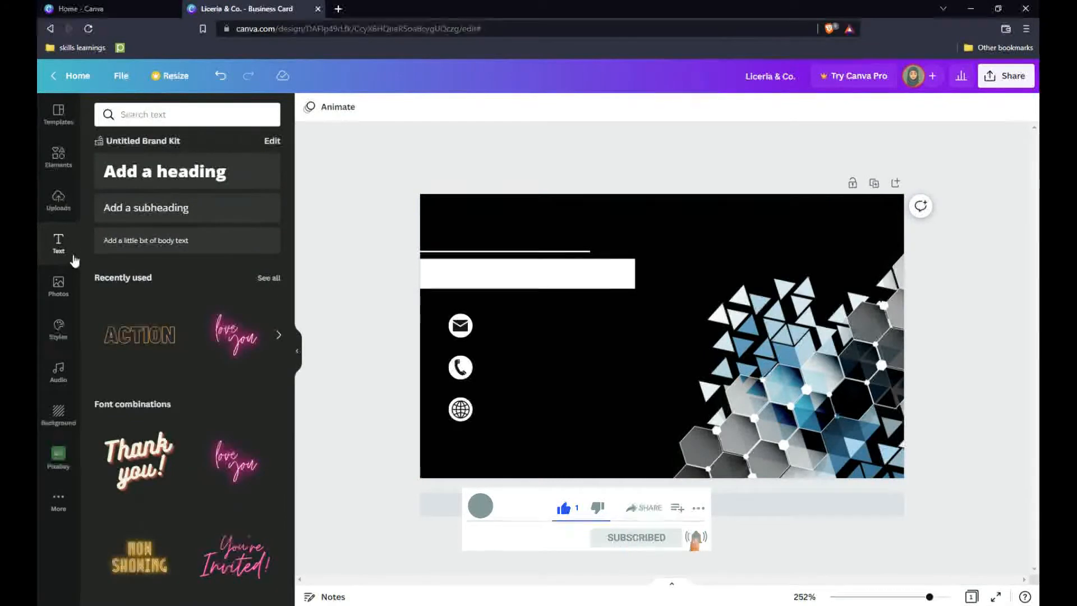
Add the person's name in Kenao Sans Serif at the card's top-left, above the white bar.
{"action": "left_click", "coordinate": [178, 115]}
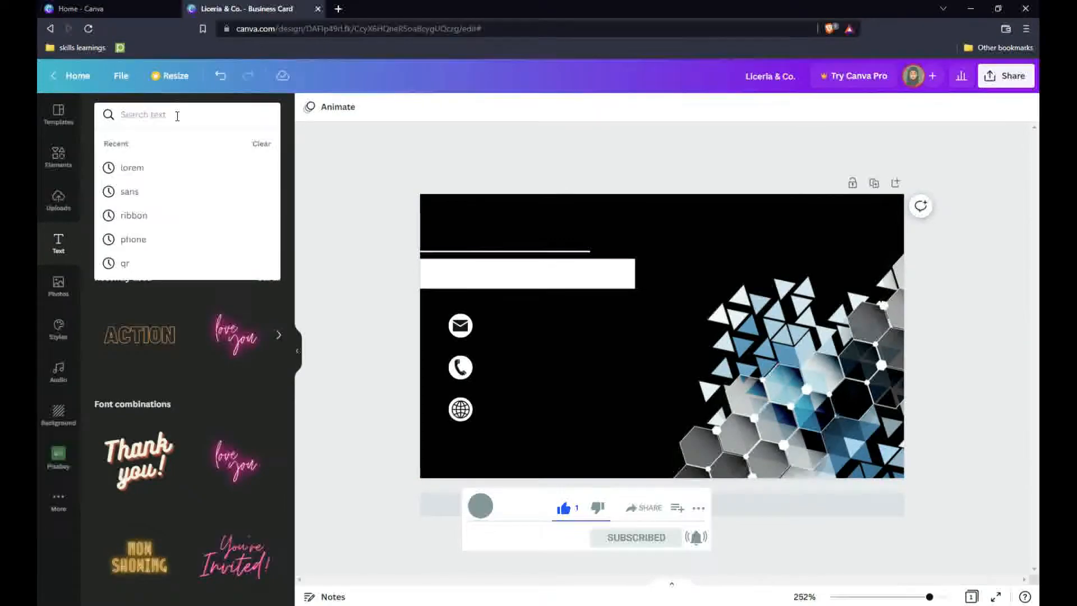
{"action": "type", "text": "sans"}
{"action": "key", "text": "Return"}
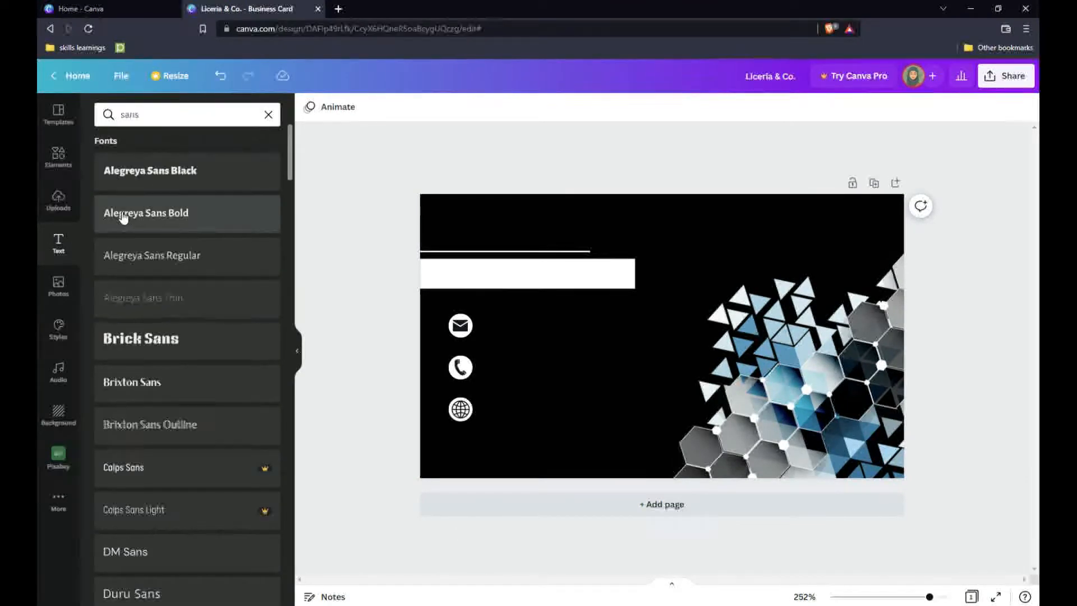
{"action": "scroll", "coordinate": [144, 355], "scroll_direction": "down", "scroll_amount": 6}
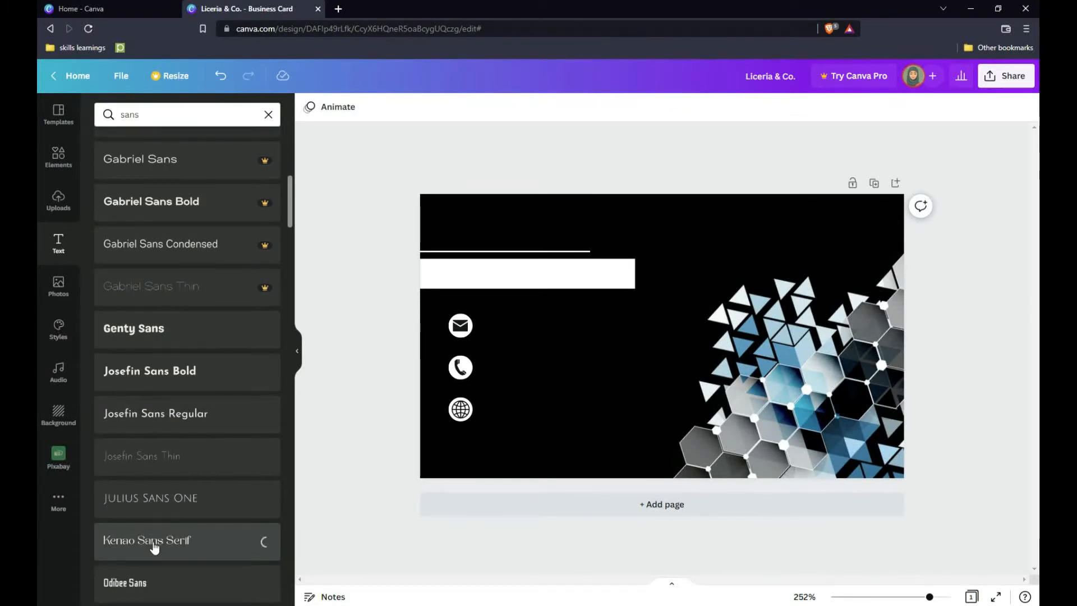
{"action": "key", "text": "BackSpace"}
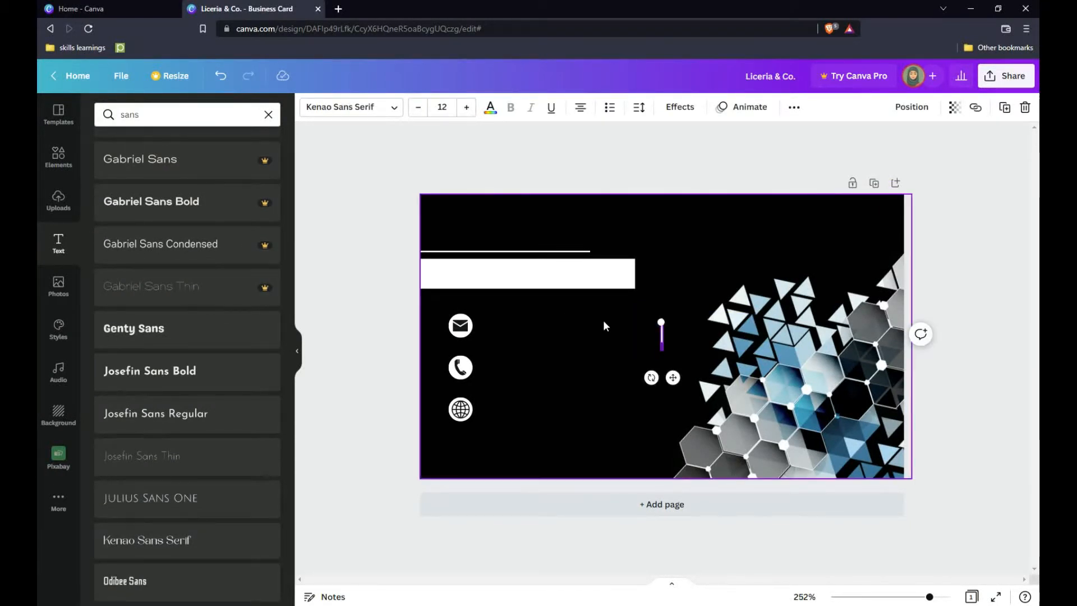
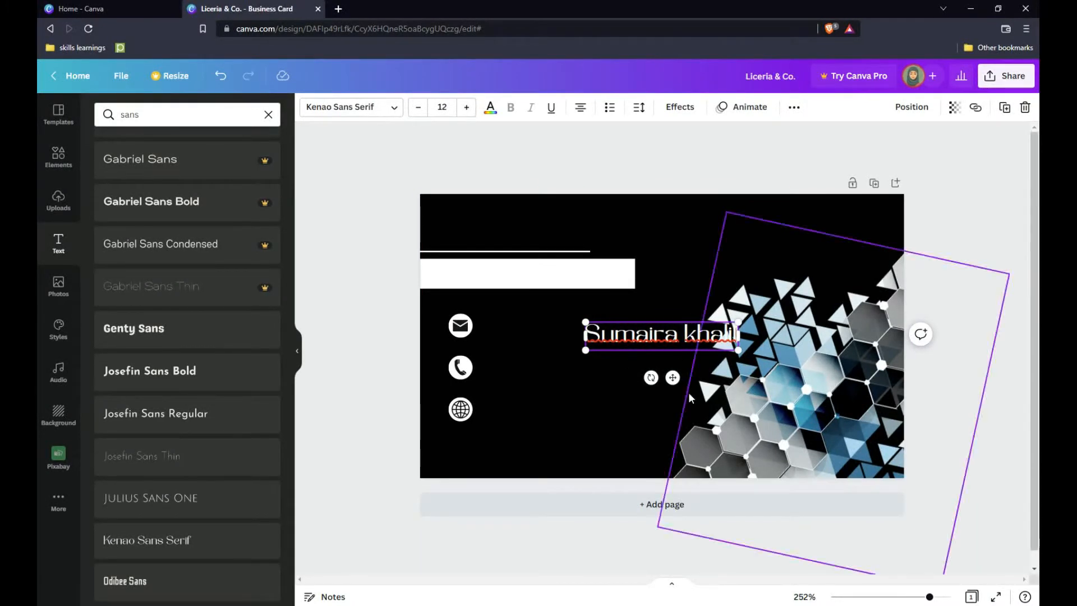
{"action": "left_click_drag", "start_coordinate": [672, 378], "coordinate": [516, 278]}
Place a copy of the name text onto the white bar.
{"action": "left_click", "coordinate": [481, 273]}
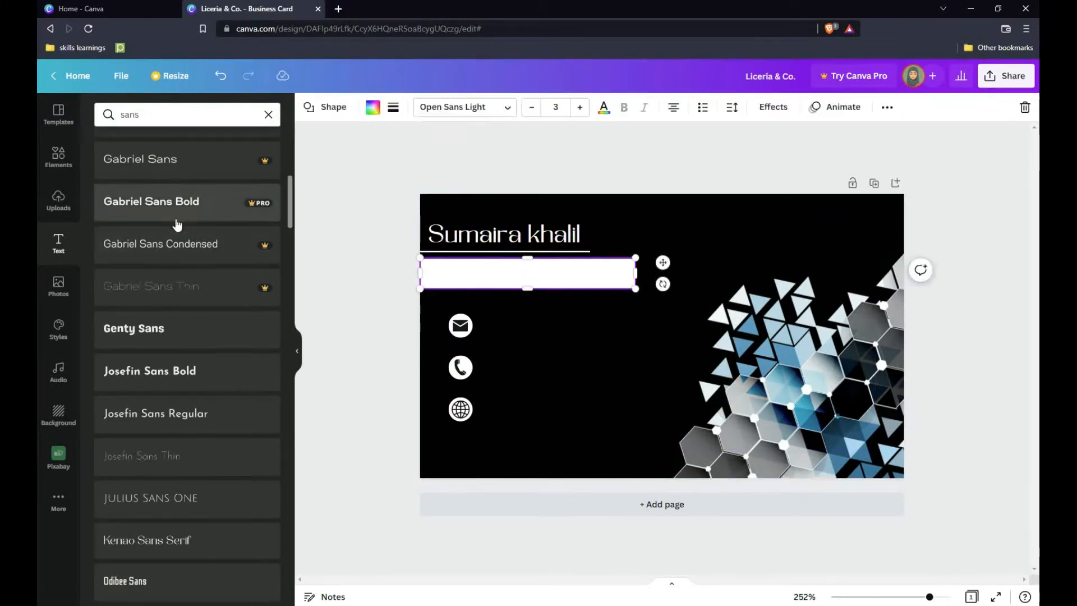
{"action": "left_click", "coordinate": [471, 242]}
{"action": "left_click_drag", "start_coordinate": [472, 241], "coordinate": [471, 273], "text": "alt"}
Make the copied text smaller and black, and change it to 'Fashion designer'.
{"action": "left_click", "coordinate": [417, 110]}
{"action": "left_click", "coordinate": [417, 111]}
{"action": "left_click", "coordinate": [417, 111]}
{"action": "left_click", "coordinate": [418, 110]}
{"action": "left_click", "coordinate": [489, 111]}
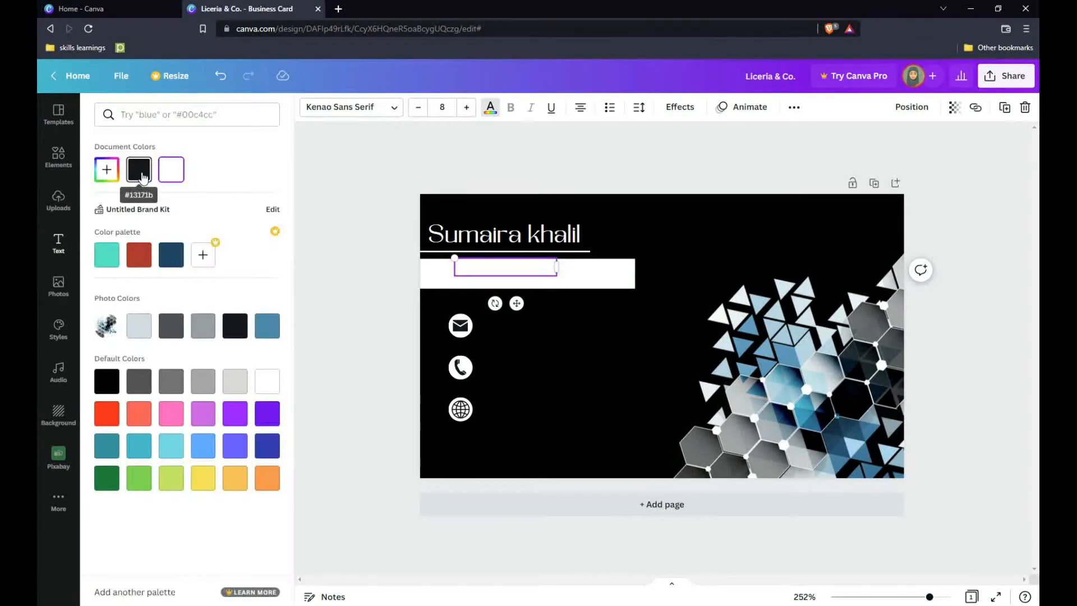
{"action": "left_click", "coordinate": [140, 168]}
{"action": "left_click_drag", "start_coordinate": [516, 303], "coordinate": [509, 308]}
{"action": "double_click", "coordinate": [484, 276]}
{"action": "key", "text": "BackSpace"}
{"action": "type", "text": "Fashion design"}
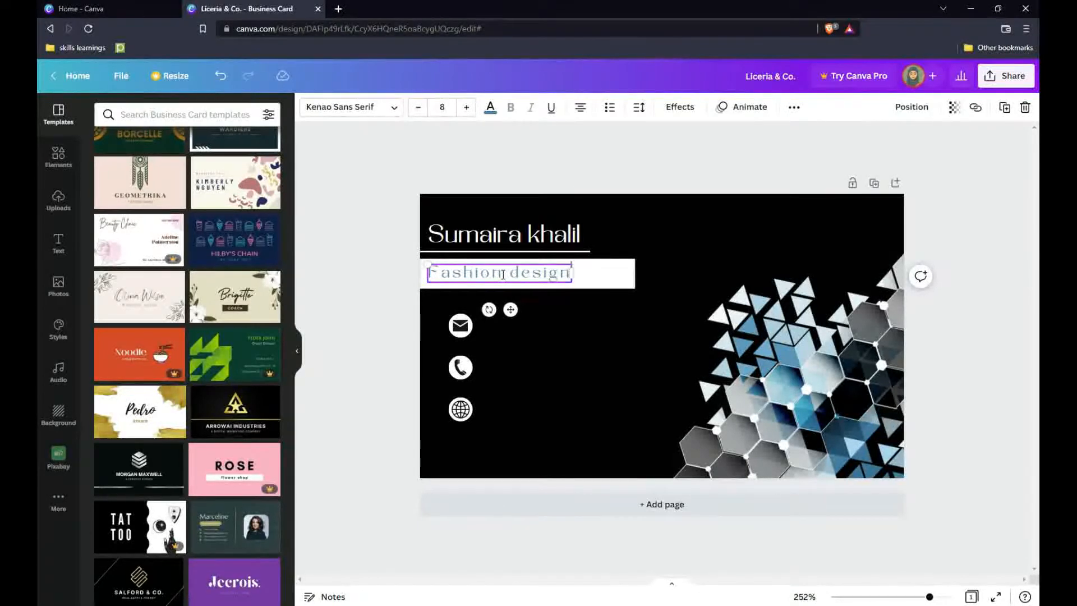
{"action": "type", "text": "er"}
Nudge the name text right and up and level the white underline beneath it.
{"action": "left_click_drag", "start_coordinate": [520, 309], "coordinate": [529, 308]}
{"action": "left_click_drag", "start_coordinate": [493, 236], "coordinate": [503, 237]}
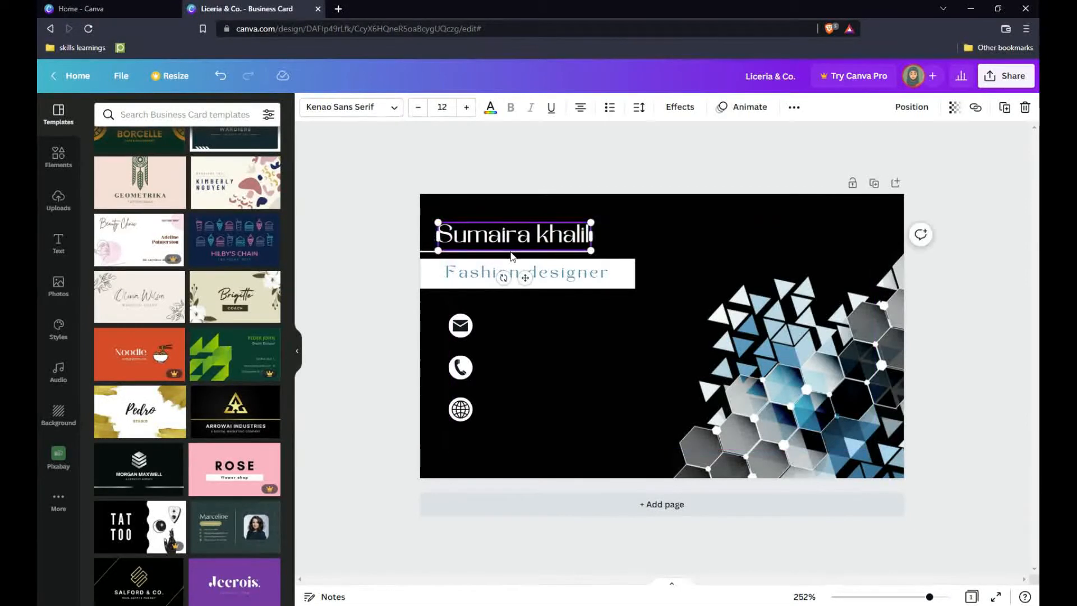
{"action": "left_click", "coordinate": [634, 243]}
{"action": "left_click", "coordinate": [579, 247]}
{"action": "left_click", "coordinate": [585, 254]}
{"action": "left_click_drag", "start_coordinate": [561, 249], "coordinate": [605, 251]}
{"action": "left_click", "coordinate": [561, 252]}
{"action": "left_click", "coordinate": [602, 240]}
{"action": "left_click", "coordinate": [566, 234]}
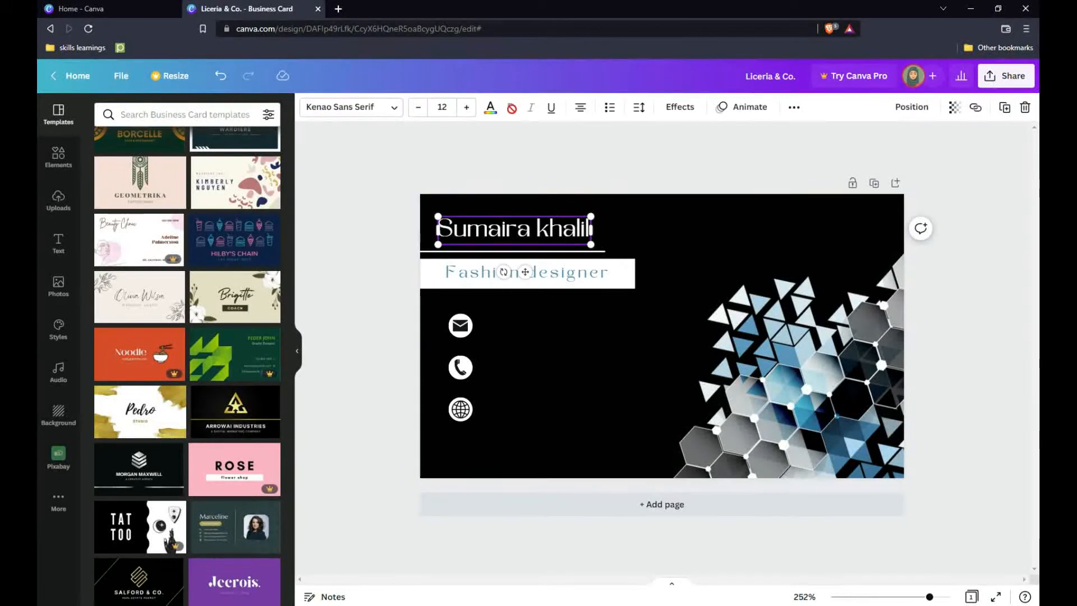
{"action": "left_click", "coordinate": [395, 110]}
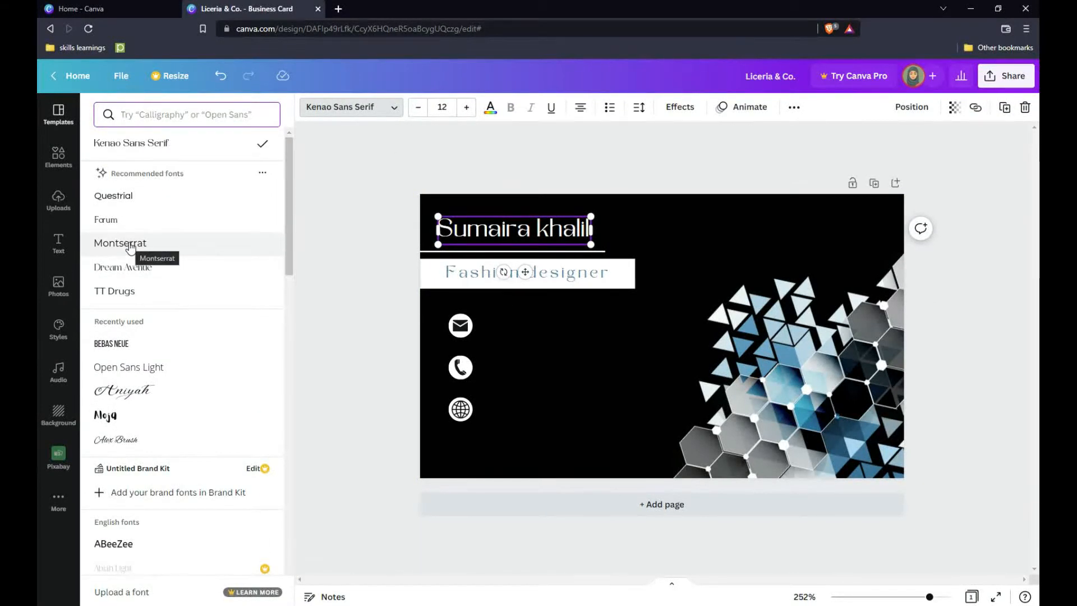
{"action": "left_click", "coordinate": [644, 403]}
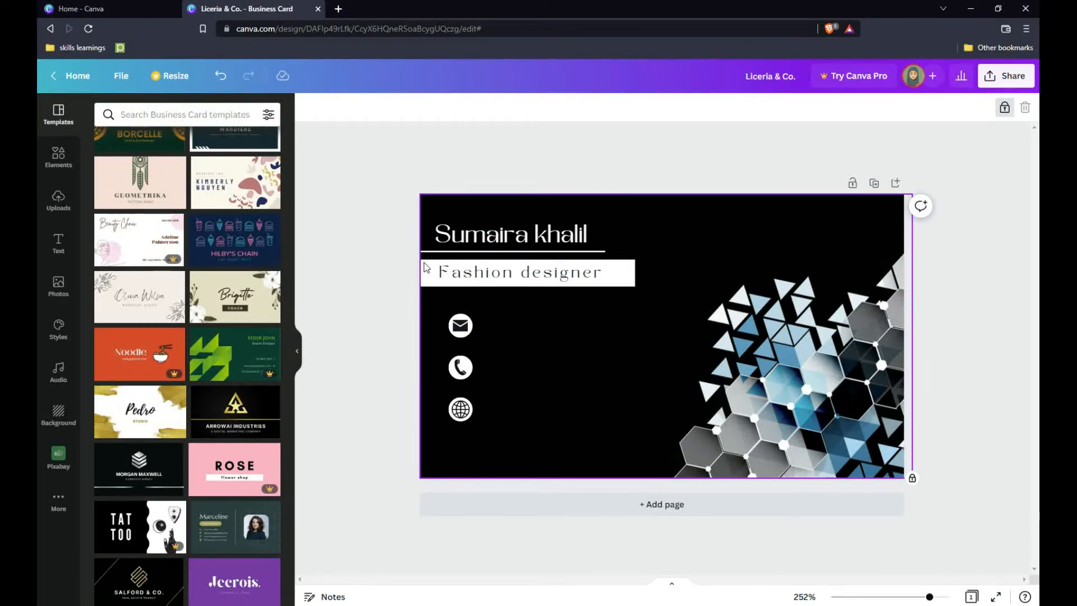
Copy the title text beside the mail icon, clear it, make it white and type SN FASHION.
{"action": "left_click_drag", "start_coordinate": [492, 279], "coordinate": [534, 333]}
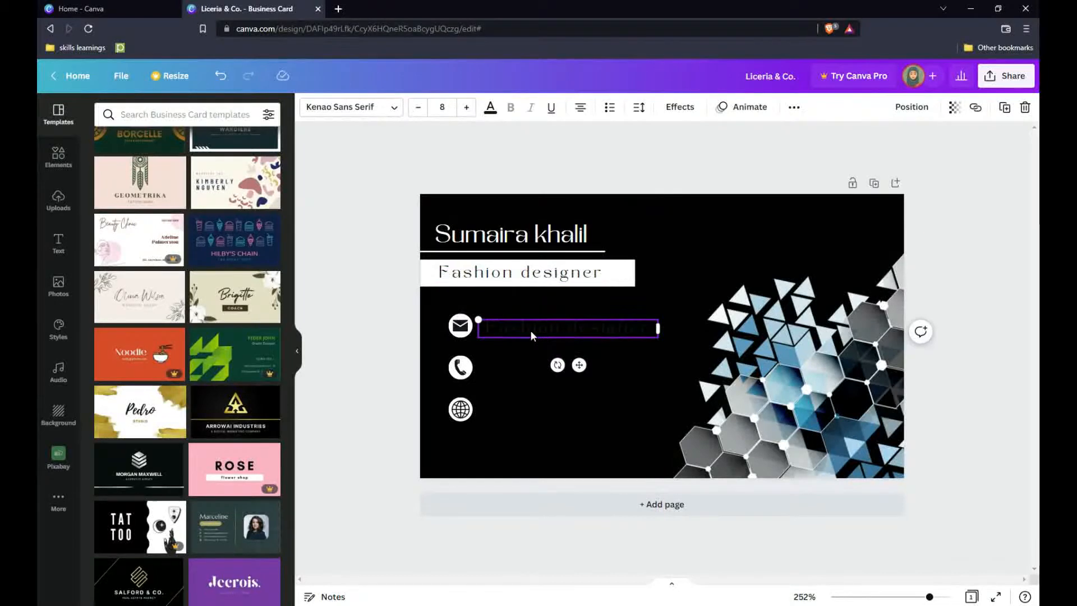
{"action": "key", "text": "ctrl+a"}
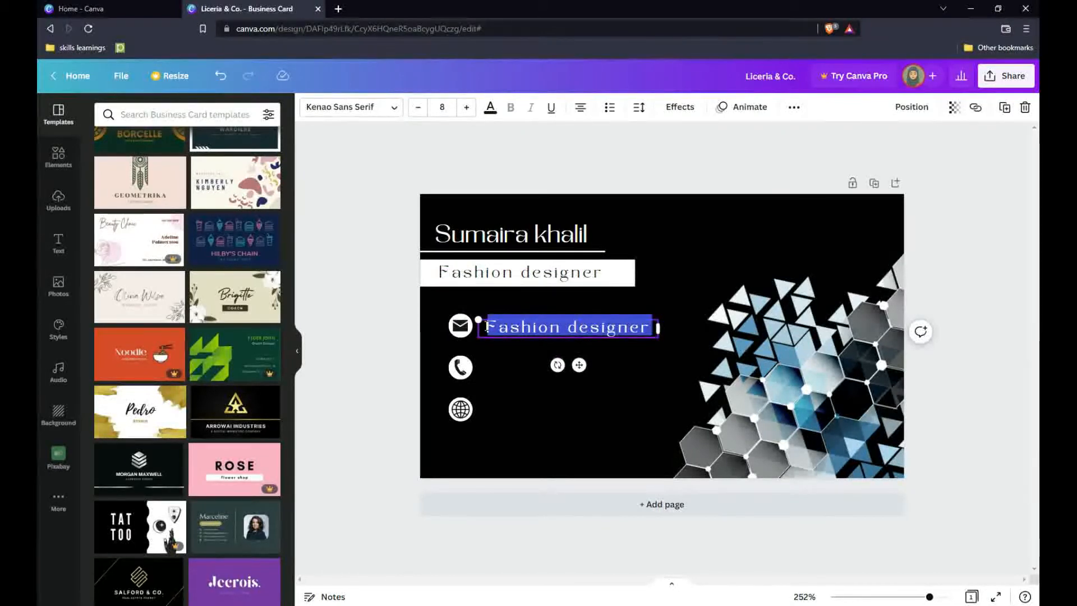
{"action": "key", "text": "BackSpace"}
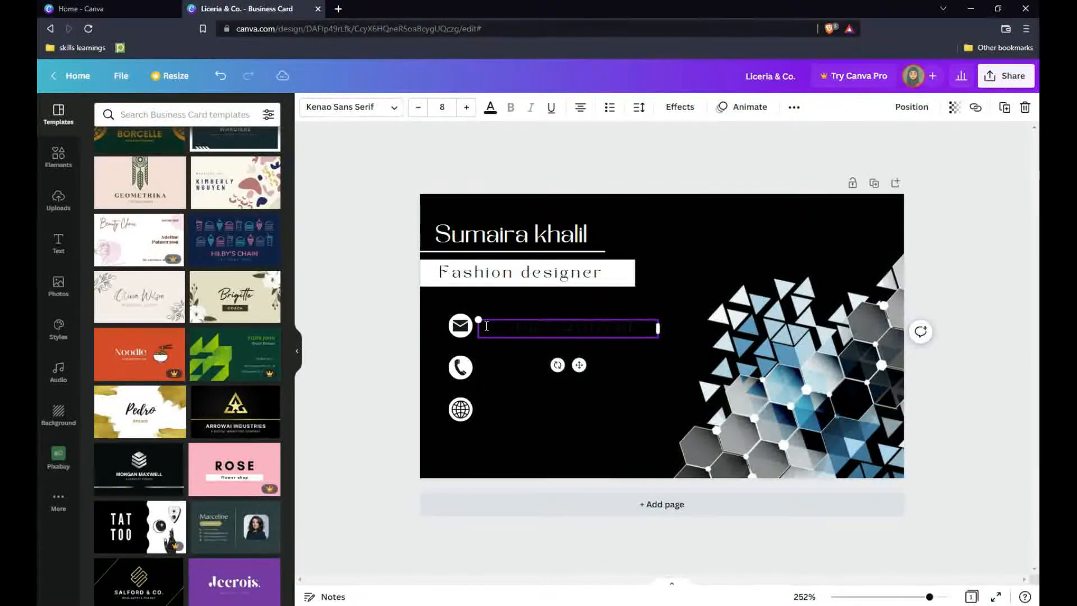
{"action": "left_click", "coordinate": [490, 108]}
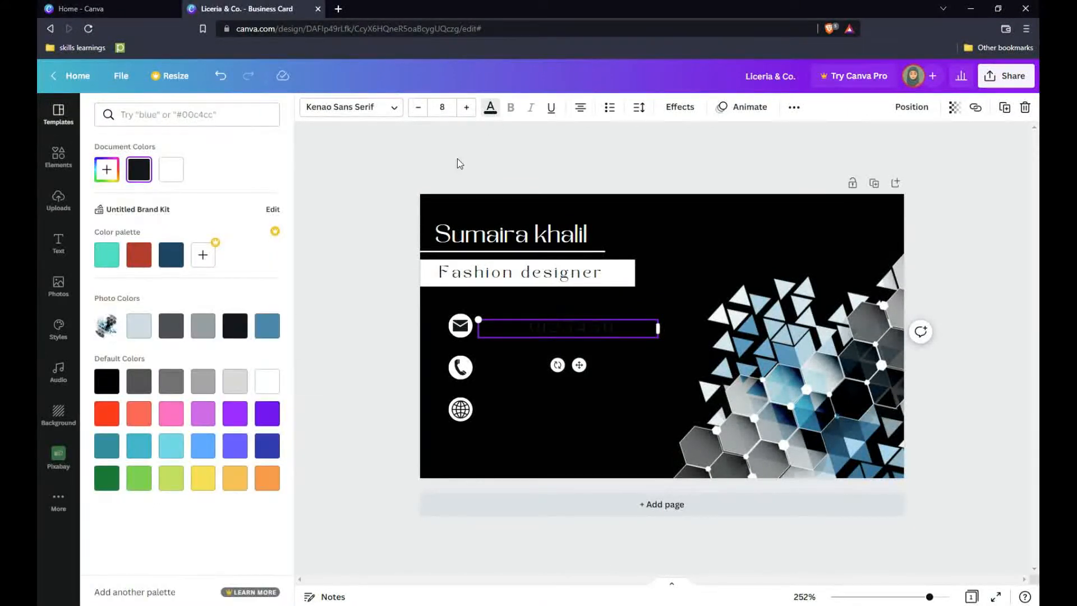
{"action": "left_click", "coordinate": [172, 171]}
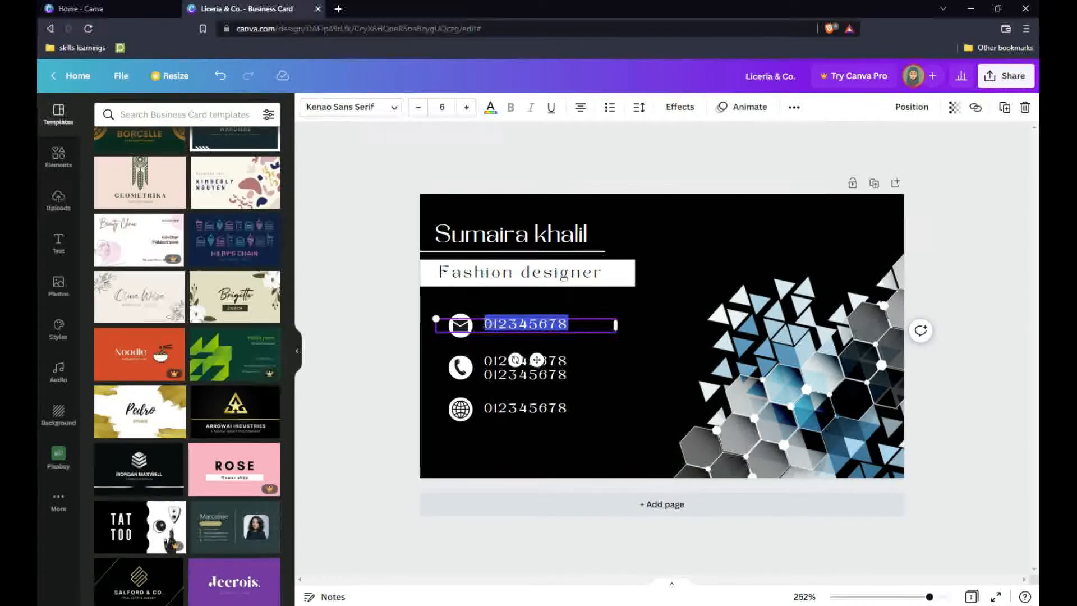
{"action": "type", "text": "S"}
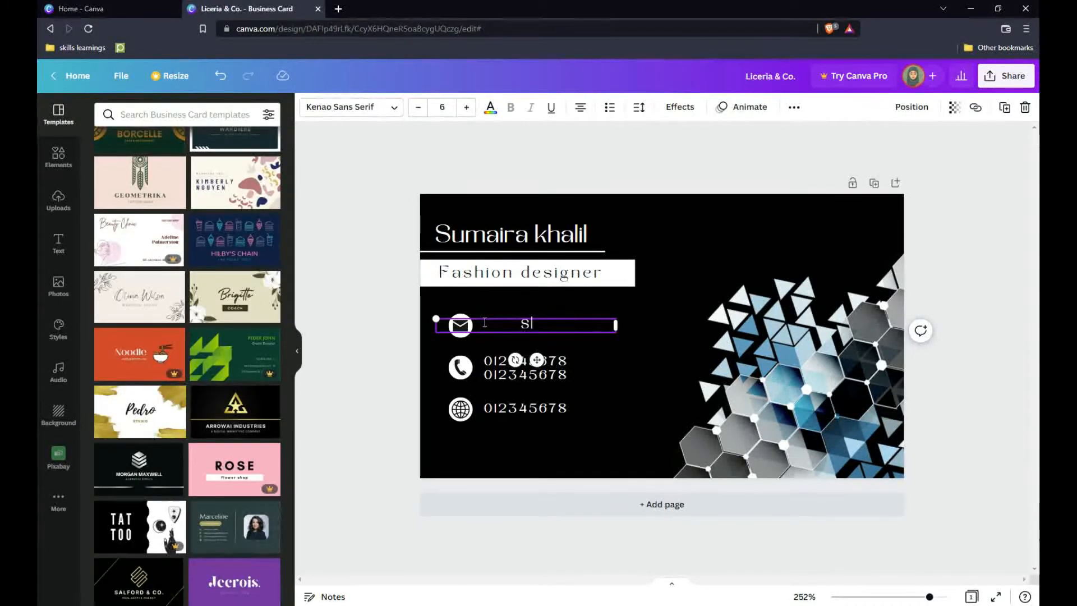
{"action": "type", "text": "N FASHION"}
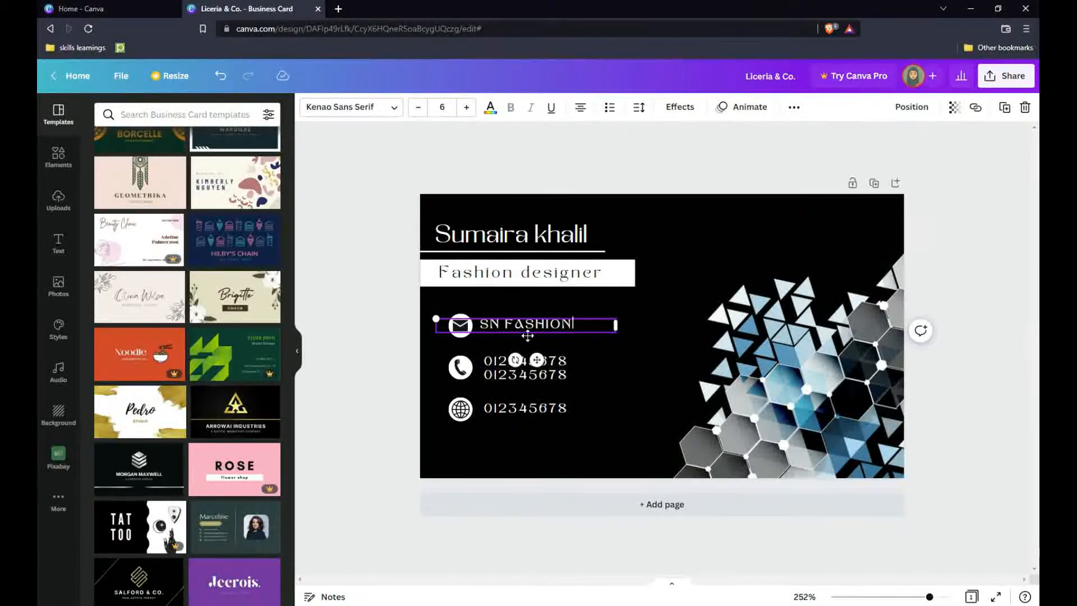
Replace the placeholder e-mail line with the business e-mail address and shift it right.
{"action": "mouse_move", "coordinate": [581, 324]}
{"action": "left_mouse_down"}
{"action": "mouse_move", "coordinate": [481, 325]}
{"action": "mouse_move", "coordinate": [572, 335]}
{"action": "left_mouse_up"}
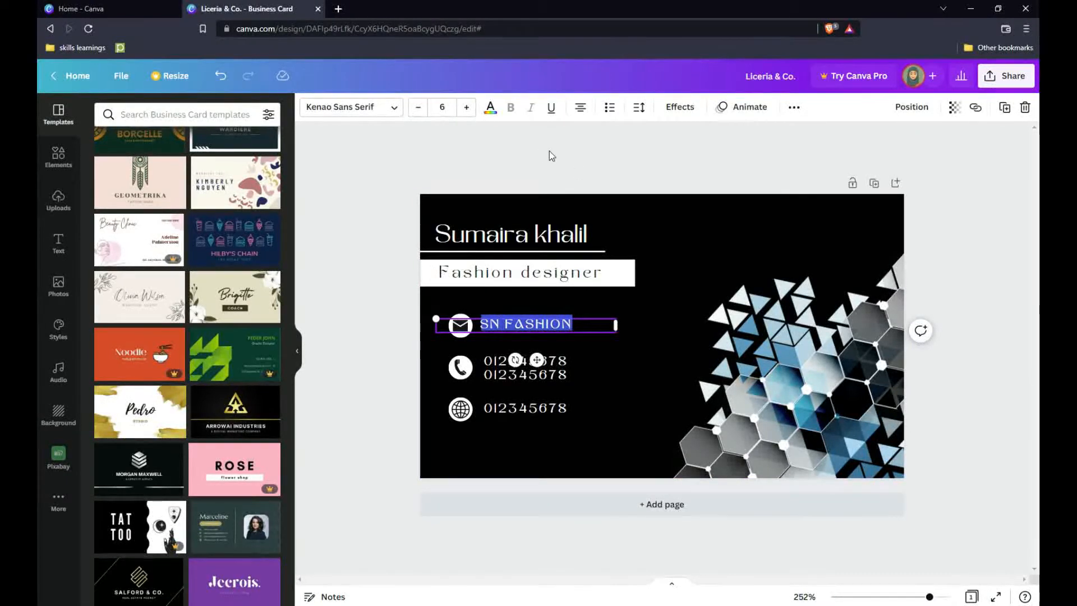
{"action": "key", "text": "BackSpace"}
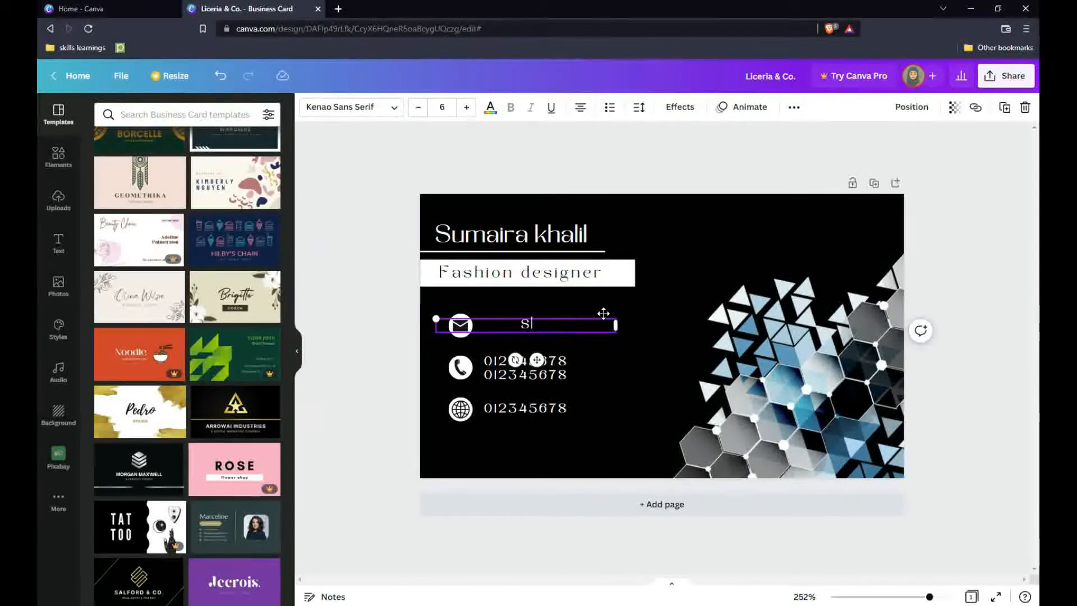
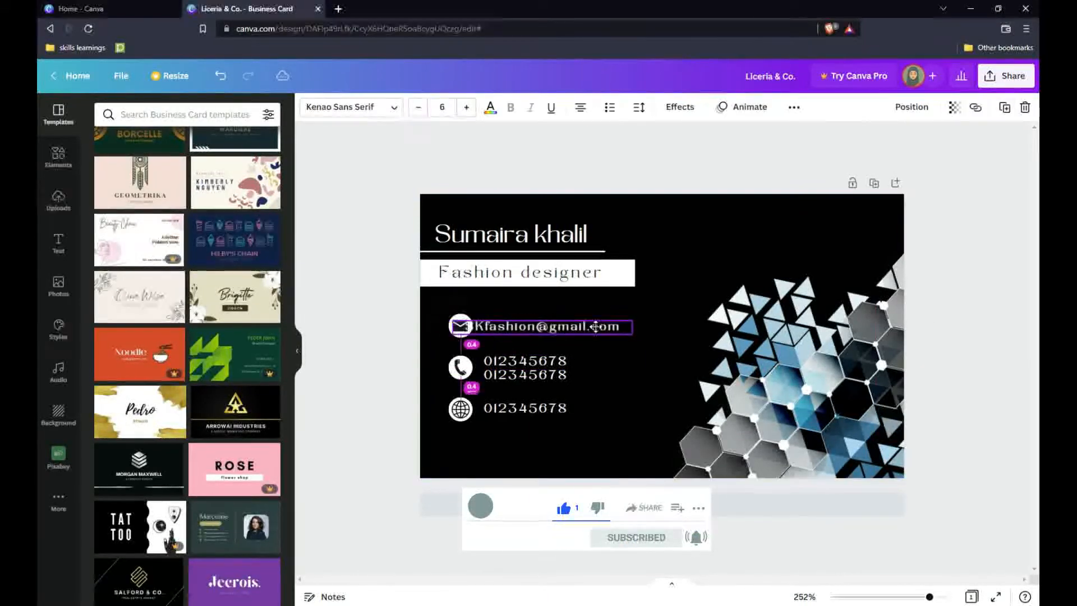
{"action": "mouse_move", "coordinate": [573, 324]}
{"action": "left_mouse_down"}
{"action": "mouse_move", "coordinate": [617, 324]}
{"action": "mouse_move", "coordinate": [559, 325]}
{"action": "left_mouse_up"}
{"action": "left_click", "coordinate": [618, 363]}
{"action": "left_click", "coordinate": [645, 414]}
{"action": "left_click", "coordinate": [594, 409]}
{"action": "left_click", "coordinate": [603, 434]}
{"action": "double_click", "coordinate": [506, 327]}
{"action": "left_click", "coordinate": [503, 341]}
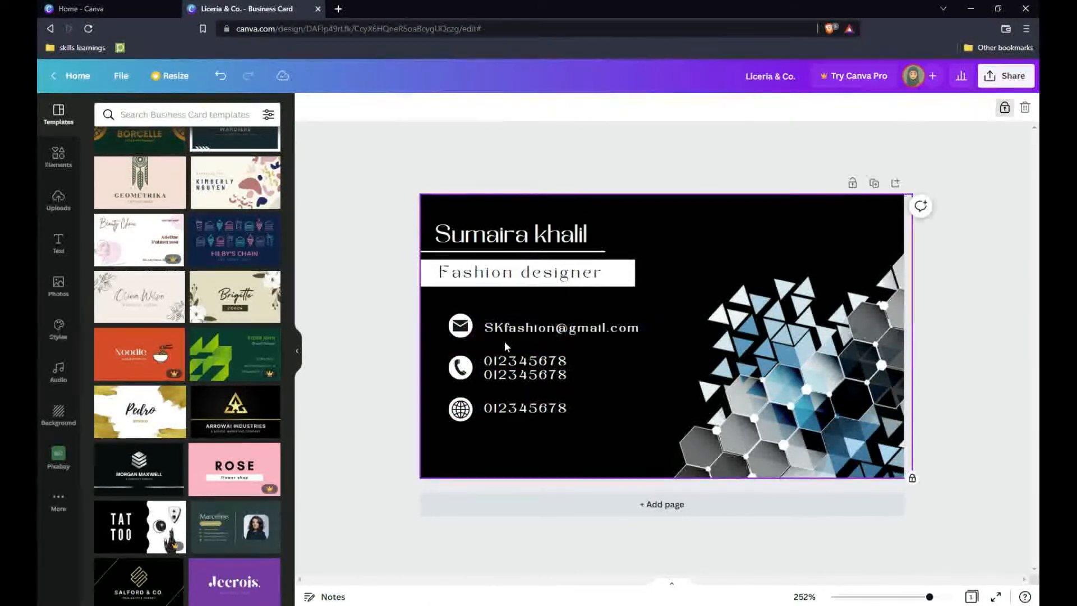
{"action": "left_click", "coordinate": [586, 414]}
{"action": "left_click_drag", "start_coordinate": [585, 414], "coordinate": [476, 413]}
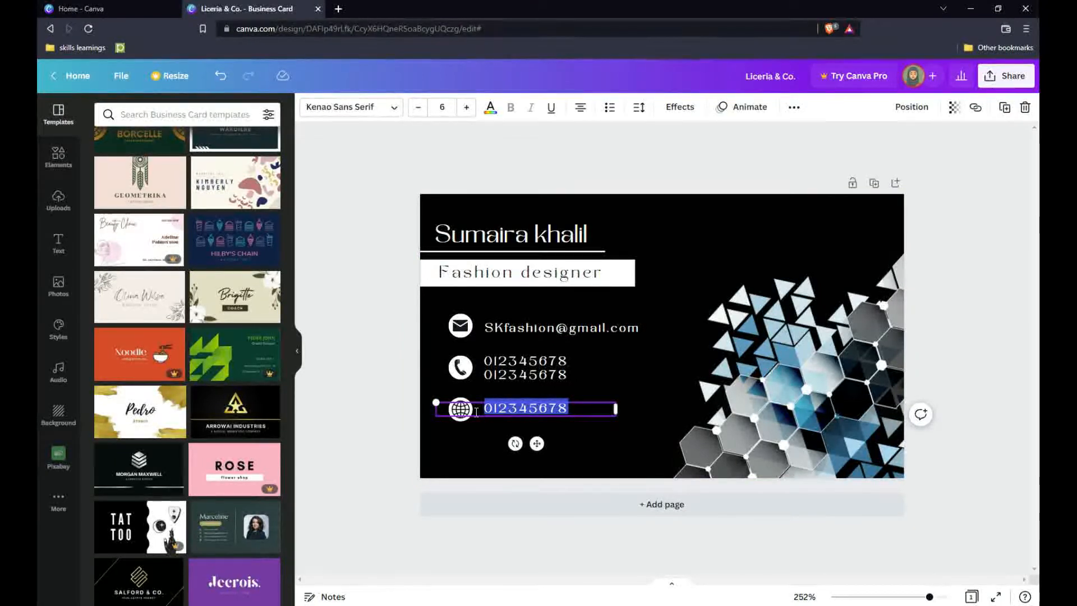
{"action": "type", "text": "www.SK"}
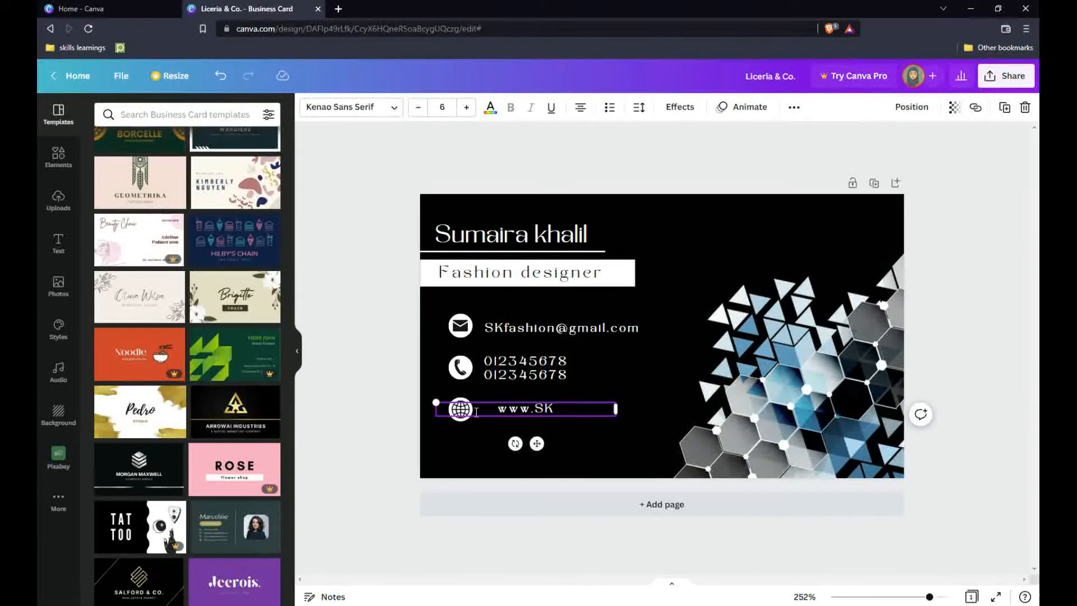
{"action": "type", "text": " fashion."}
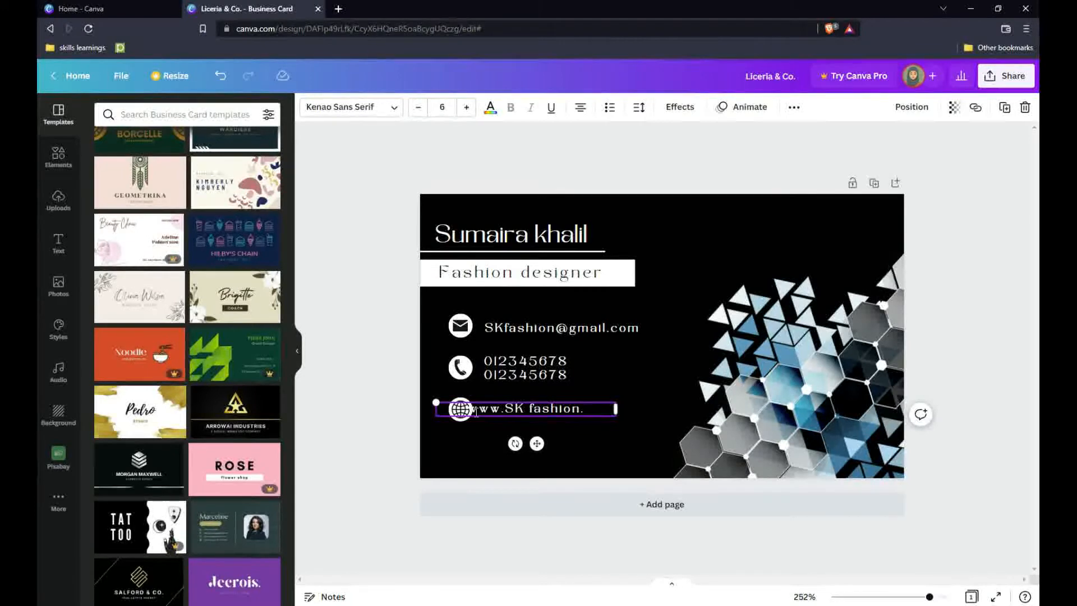
{"action": "type", "text": "com"}
{"action": "left_click_drag", "start_coordinate": [537, 444], "coordinate": [565, 447]}
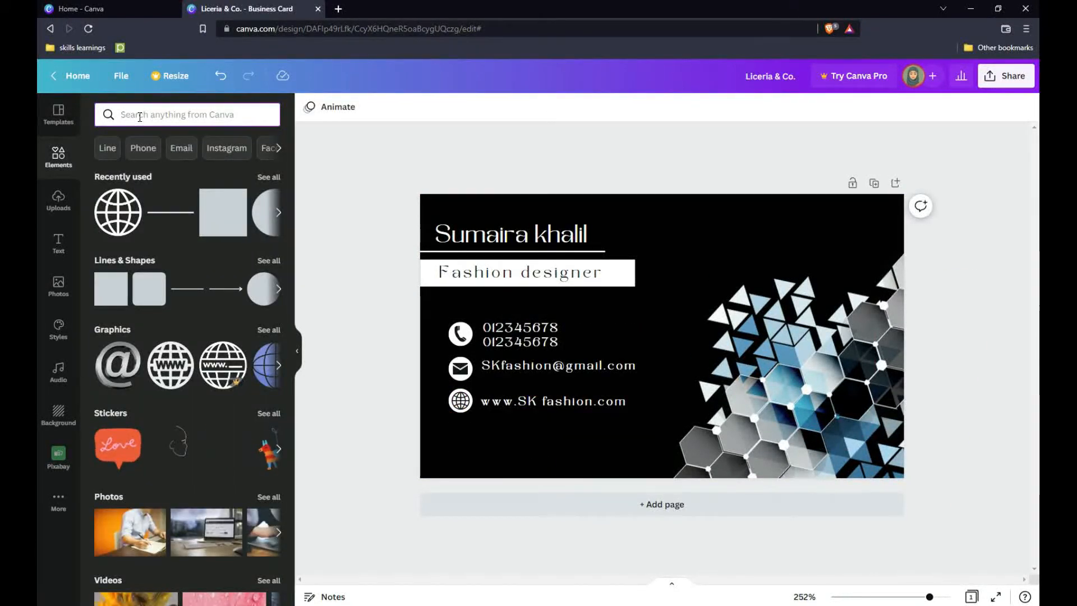
{"action": "left_click", "coordinate": [140, 116]}
Add a QR code from a 'qr' elements search, shrunk small in the card's top-right corner.
{"action": "type", "text": "qr"}
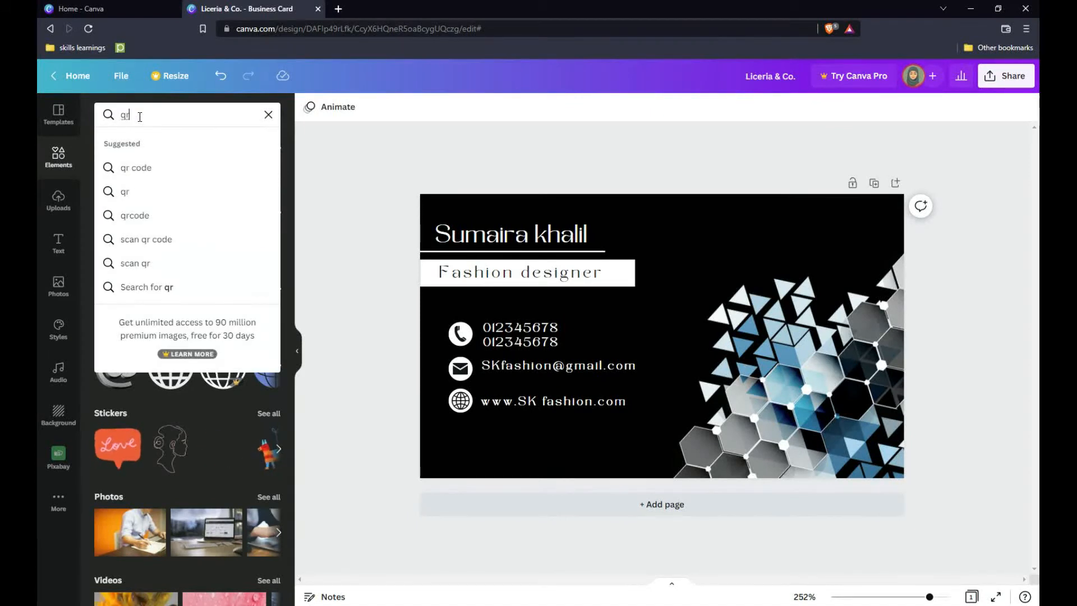
{"action": "key", "text": "Return"}
{"action": "left_click", "coordinate": [134, 330]}
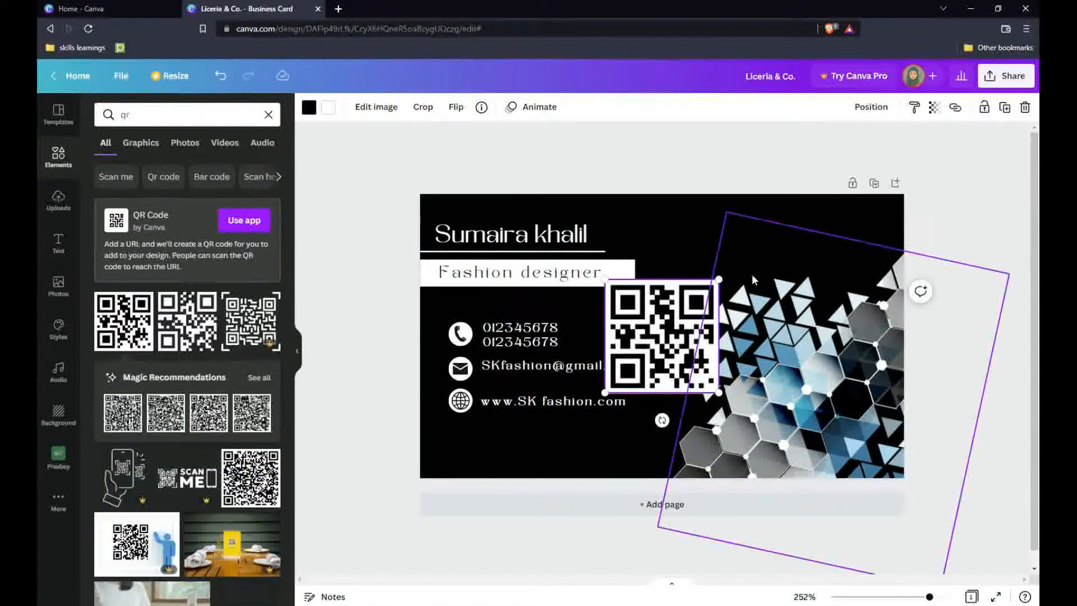
{"action": "left_click_drag", "start_coordinate": [718, 279], "coordinate": [696, 301]}
{"action": "left_click_drag", "start_coordinate": [663, 354], "coordinate": [715, 285]}
{"action": "left_click_drag", "start_coordinate": [656, 323], "coordinate": [863, 236]}
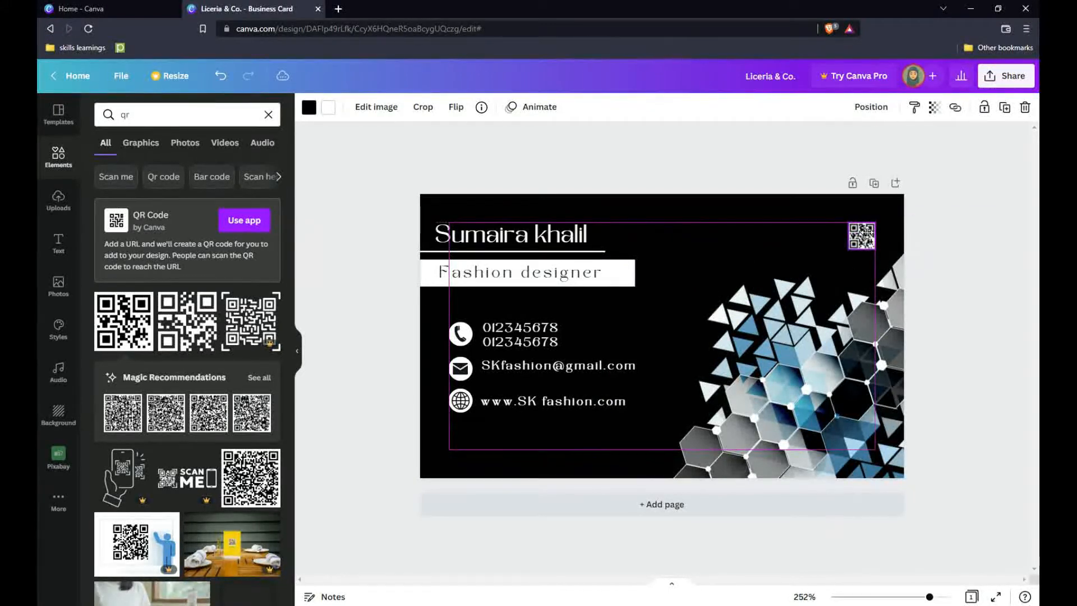
{"action": "left_click", "coordinate": [975, 248]}
Add a second page with a dark background and place the uploaded hexagon graphic on it.
{"action": "left_click", "coordinate": [662, 504]}
{"action": "left_click", "coordinate": [309, 107]}
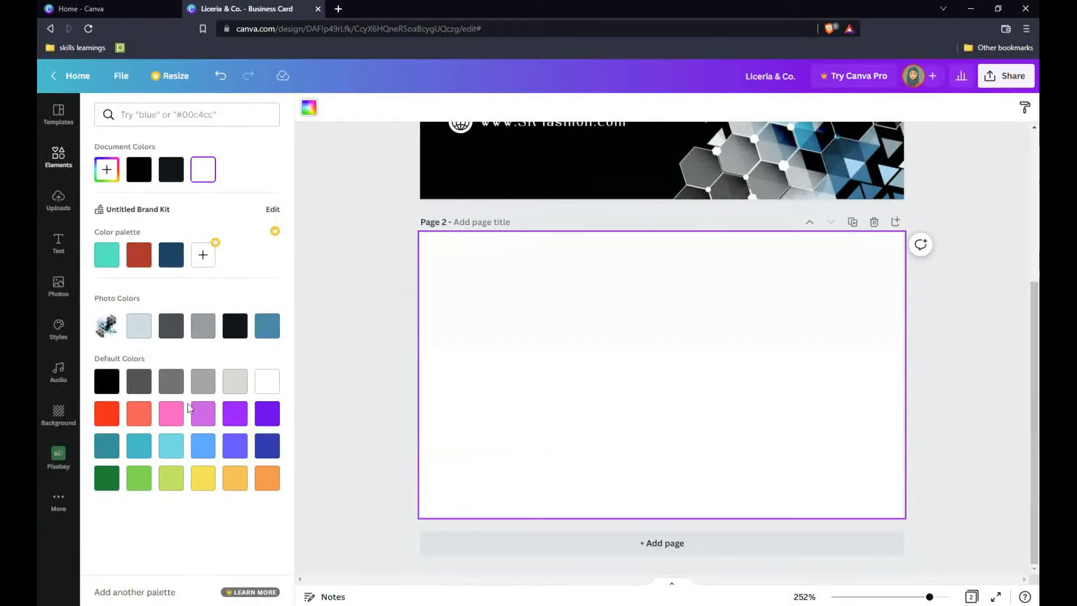
{"action": "left_click", "coordinate": [235, 326]}
{"action": "scroll", "coordinate": [588, 351], "scroll_direction": "up", "scroll_amount": 2}
{"action": "left_click", "coordinate": [59, 201]}
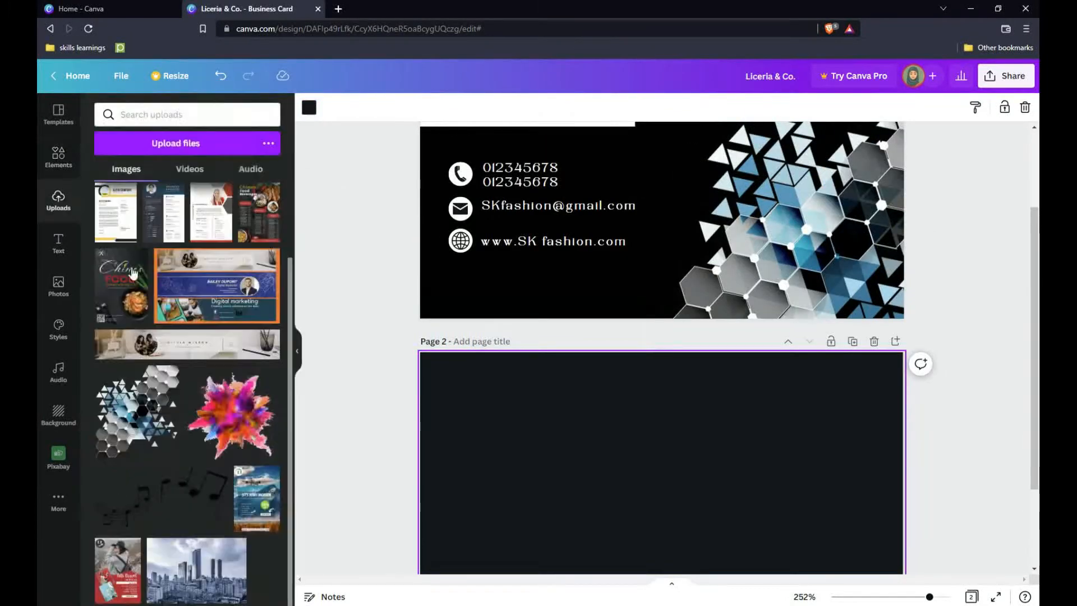
{"action": "left_click", "coordinate": [138, 410]}
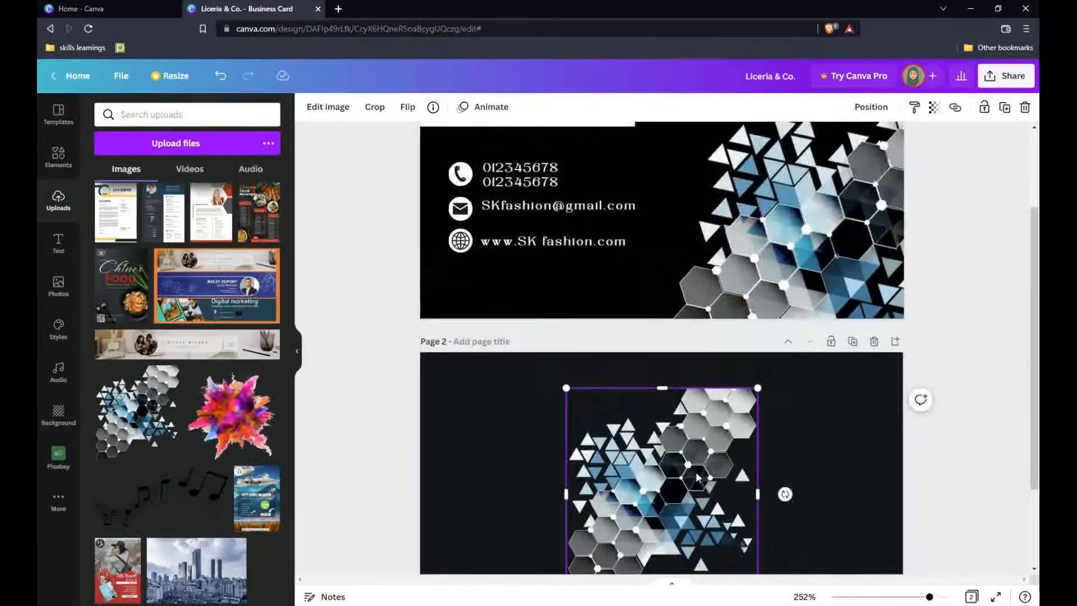
Enlarge the hexagon graphic and shift it across page 2's left side.
{"action": "scroll", "coordinate": [696, 473], "scroll_direction": "down", "scroll_amount": 2}
{"action": "left_click_drag", "start_coordinate": [568, 486], "coordinate": [493, 558]}
{"action": "left_click_drag", "start_coordinate": [764, 270], "coordinate": [915, 175]}
{"action": "left_click_drag", "start_coordinate": [741, 326], "coordinate": [724, 382]}
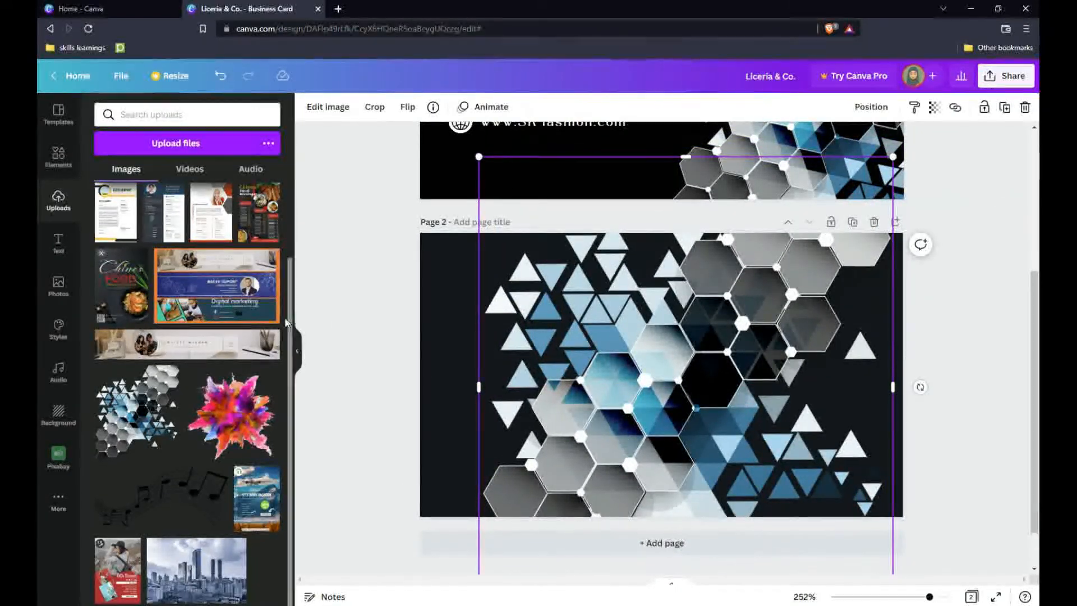
{"action": "left_click", "coordinate": [402, 375]}
{"action": "left_click_drag", "start_coordinate": [655, 390], "coordinate": [473, 364]}
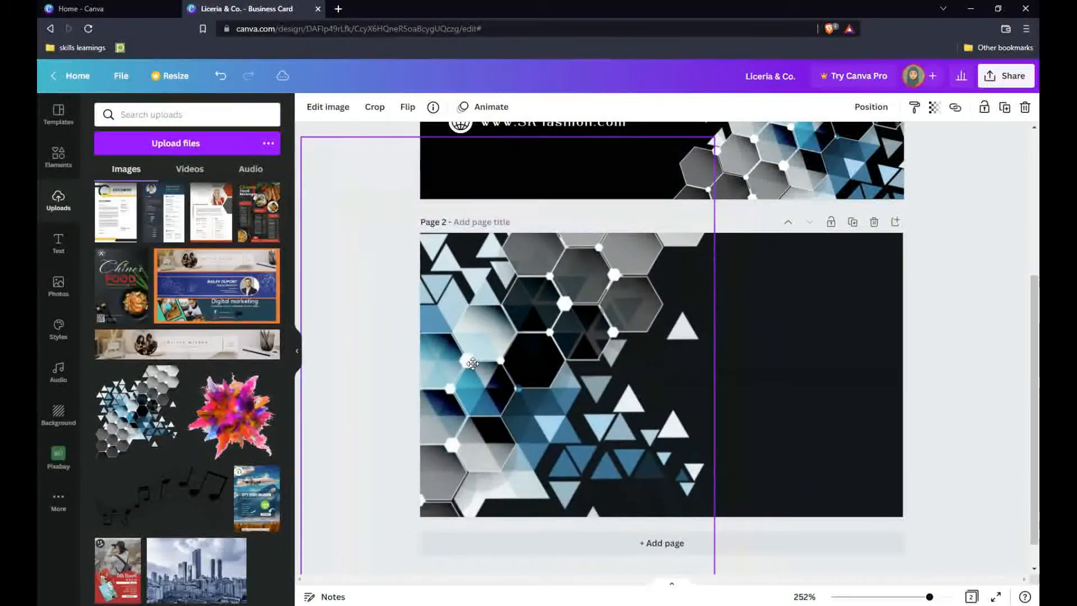
{"action": "left_click", "coordinate": [370, 366]}
{"action": "scroll", "coordinate": [850, 443], "scroll_direction": "up", "scroll_amount": 4}
{"action": "scroll", "coordinate": [853, 463], "scroll_direction": "down", "scroll_amount": 4}
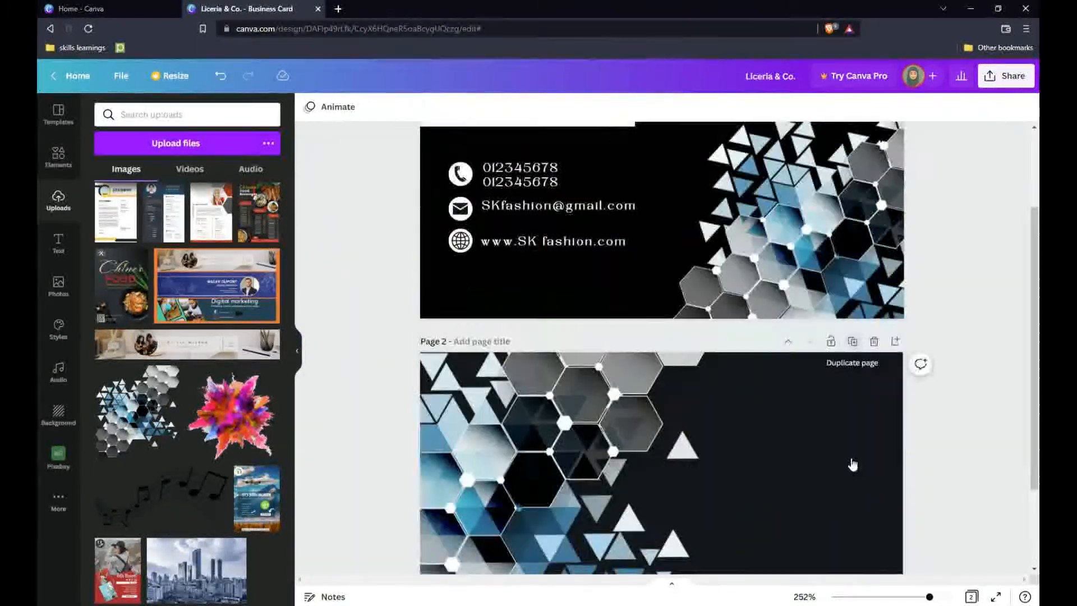
Copy the name from the front and paste it over the back page's placeholder heading.
{"action": "scroll", "coordinate": [404, 298], "scroll_direction": "up", "scroll_amount": 4}
{"action": "left_click_drag", "start_coordinate": [436, 194], "coordinate": [588, 199]}
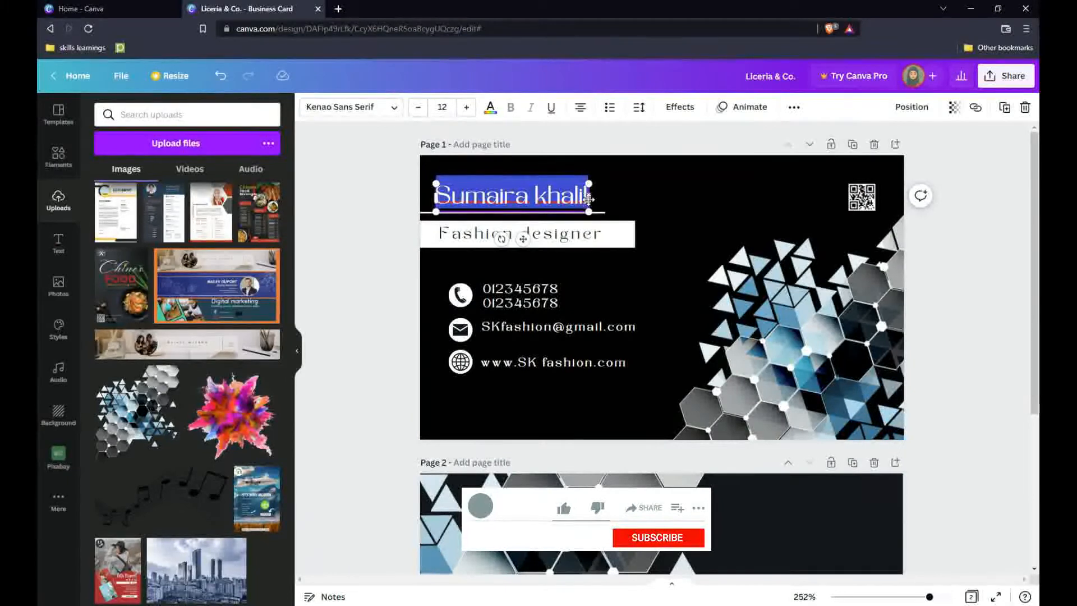
{"action": "key", "text": "ctrl+c"}
{"action": "scroll", "coordinate": [662, 303], "scroll_direction": "down", "scroll_amount": 4}
{"action": "double_click", "coordinate": [739, 405]}
{"action": "key", "text": "ctrl+v"}
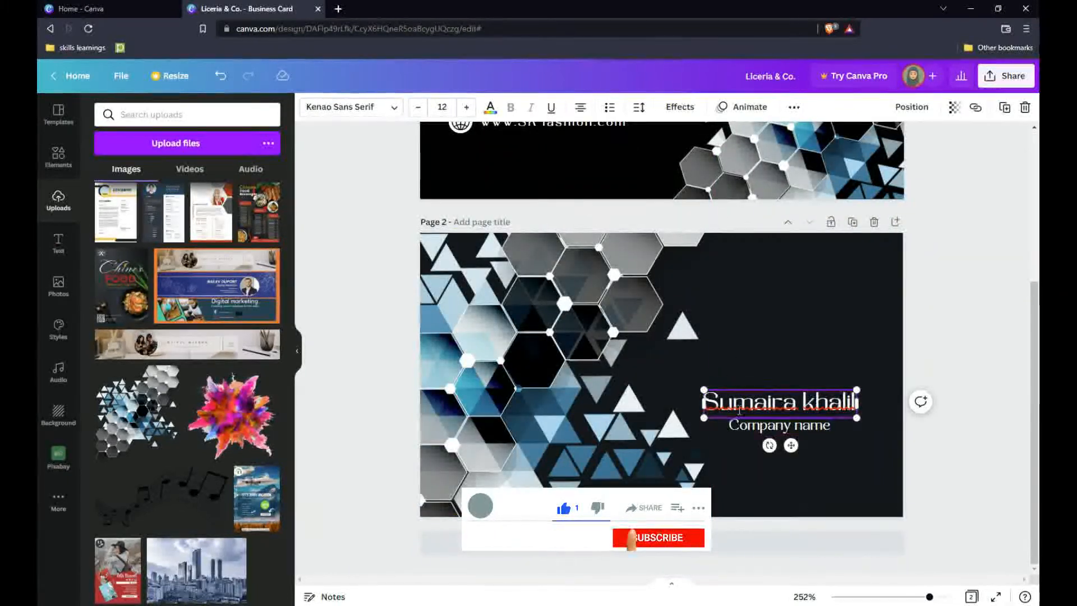
{"action": "left_click", "coordinate": [746, 463]}
Change the line below the name to 'Fashion Designer'.
{"action": "double_click", "coordinate": [746, 426]}
{"action": "type", "text": "Fas"}
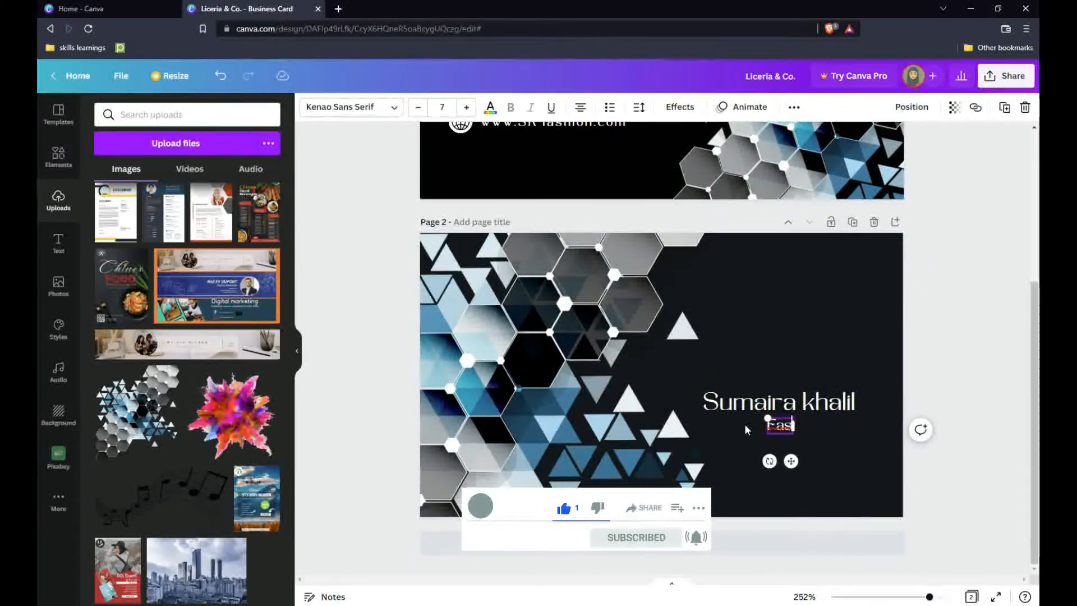
{"action": "type", "text": "hion Designere"}
{"action": "key", "text": "BackSpace"}
{"action": "left_click", "coordinate": [755, 448]}
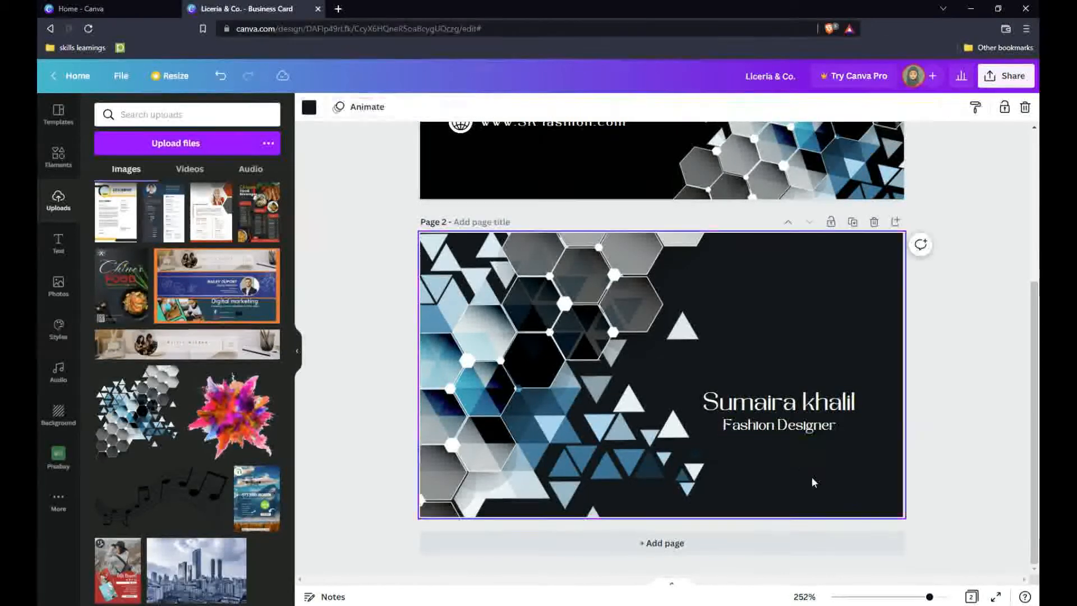
Insert a logo from a 'fashion logo' elements search above the name, removing the extra copy.
{"action": "left_click", "coordinate": [58, 157]}
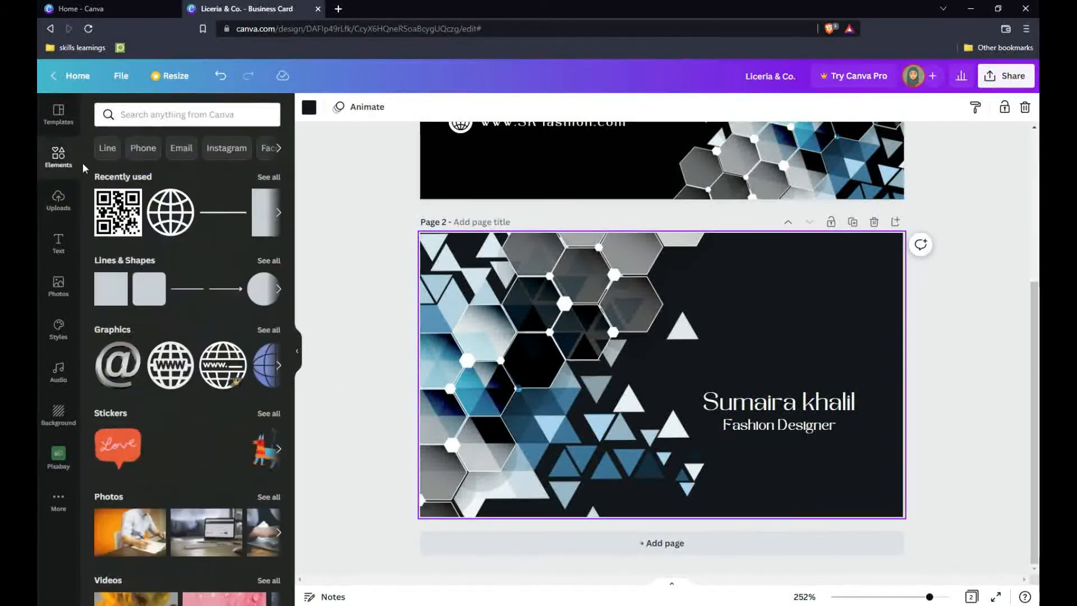
{"action": "left_click", "coordinate": [127, 113]}
{"action": "left_click", "coordinate": [165, 179]}
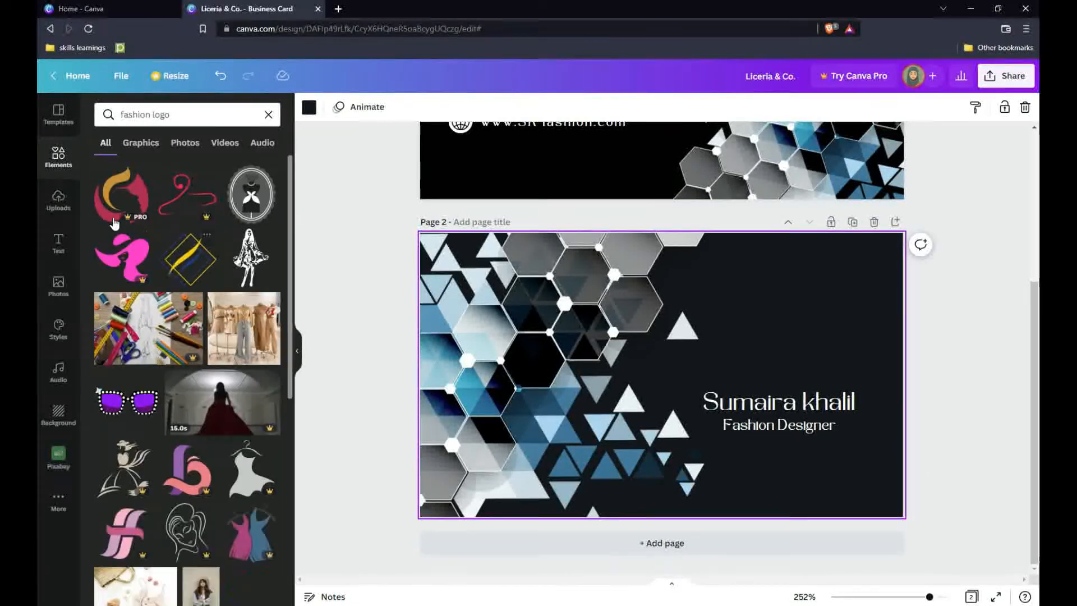
{"action": "scroll", "coordinate": [120, 329], "scroll_direction": "down", "scroll_amount": 5}
{"action": "scroll", "coordinate": [121, 329], "scroll_direction": "up", "scroll_amount": 5}
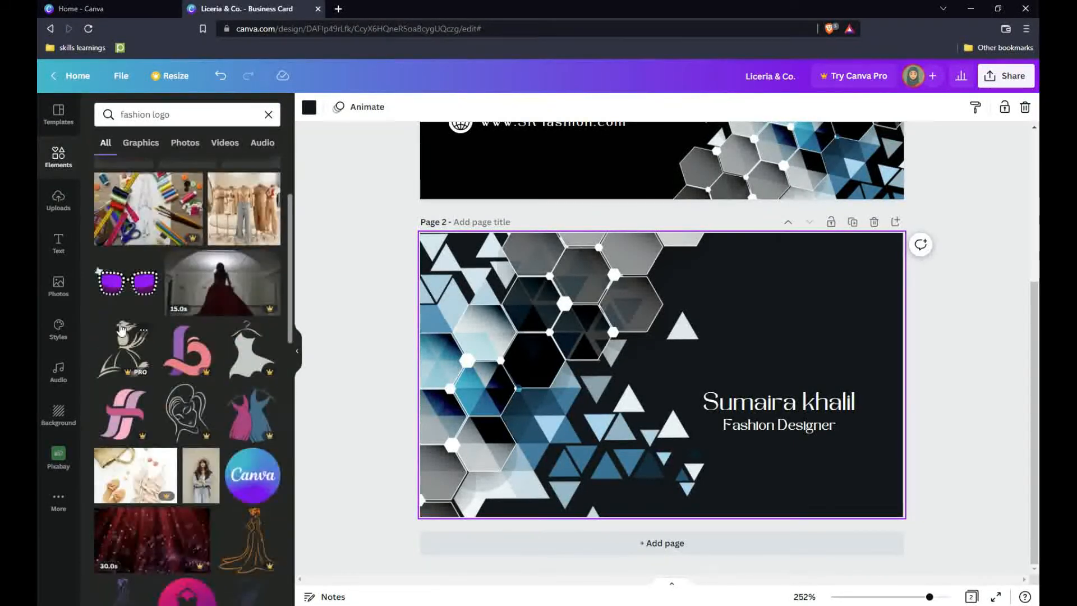
{"action": "double_click", "coordinate": [109, 194]}
{"action": "left_click_drag", "start_coordinate": [745, 342], "coordinate": [819, 321]}
{"action": "left_click", "coordinate": [689, 370]}
{"action": "key", "text": "Delete"}
{"action": "left_click", "coordinate": [755, 294]}
{"action": "left_click", "coordinate": [783, 345]}
Recolour the logo's red part white and its gold part blue.
{"action": "left_click", "coordinate": [309, 107]}
{"action": "left_click", "coordinate": [268, 330]}
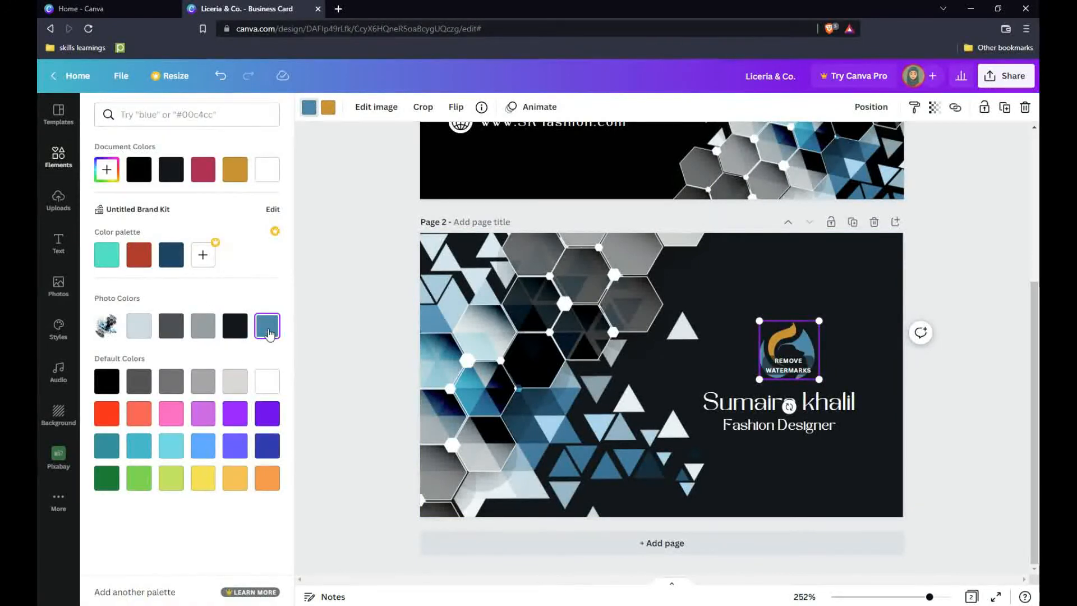
{"action": "left_click", "coordinate": [264, 385]}
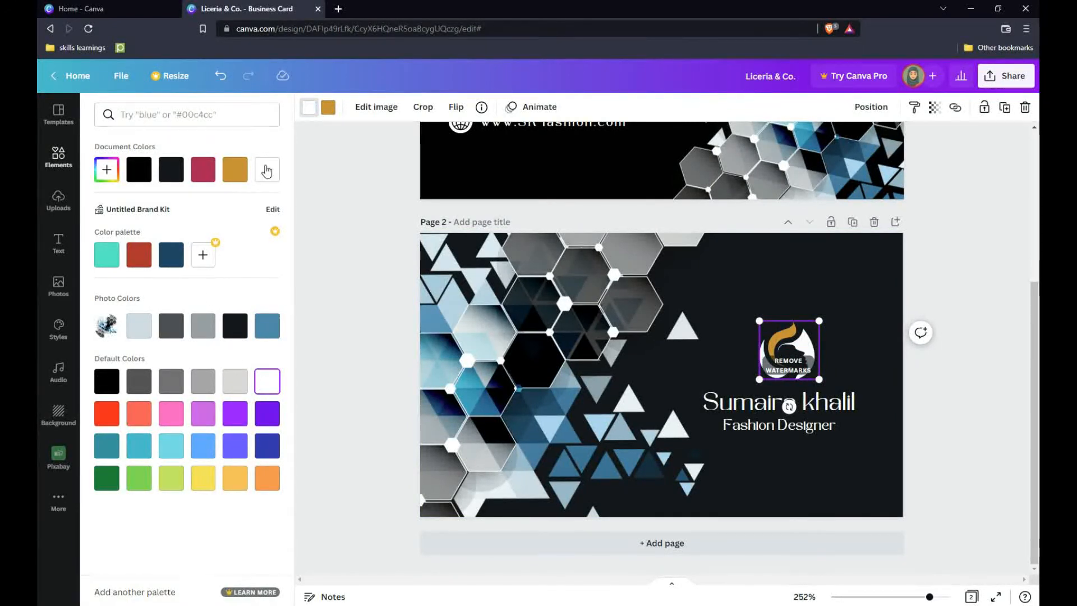
{"action": "left_click", "coordinate": [276, 336]}
{"action": "left_click", "coordinate": [358, 311]}
{"action": "left_click", "coordinate": [929, 500]}
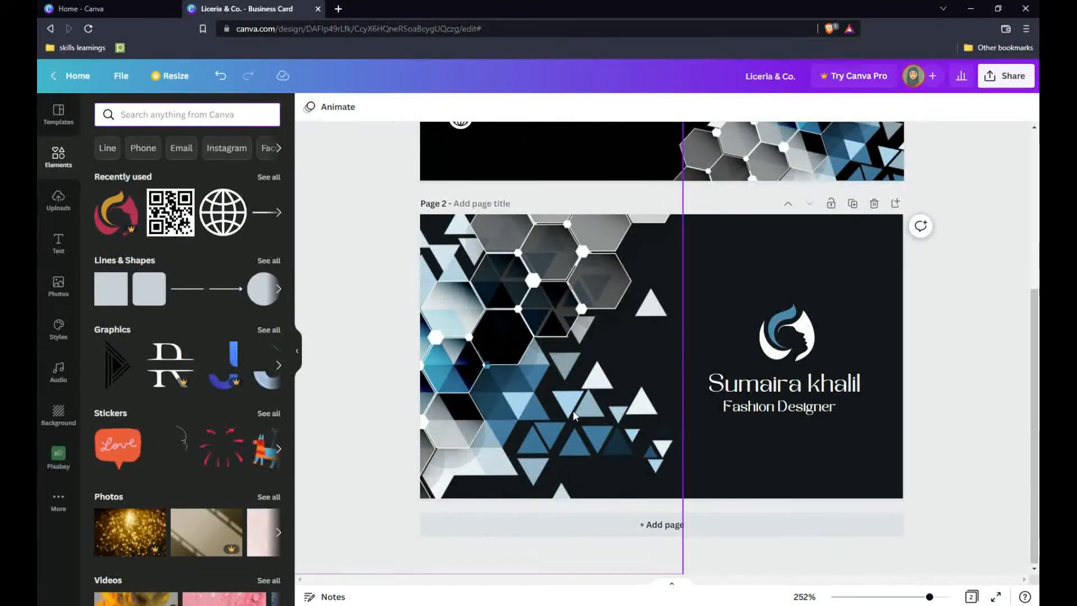
Ungroup the front's email icon and text, and nudge the email text down in line.
{"action": "scroll", "coordinate": [573, 411], "scroll_direction": "up", "scroll_amount": 5}
{"action": "scroll", "coordinate": [574, 411], "scroll_direction": "down", "scroll_amount": 5}
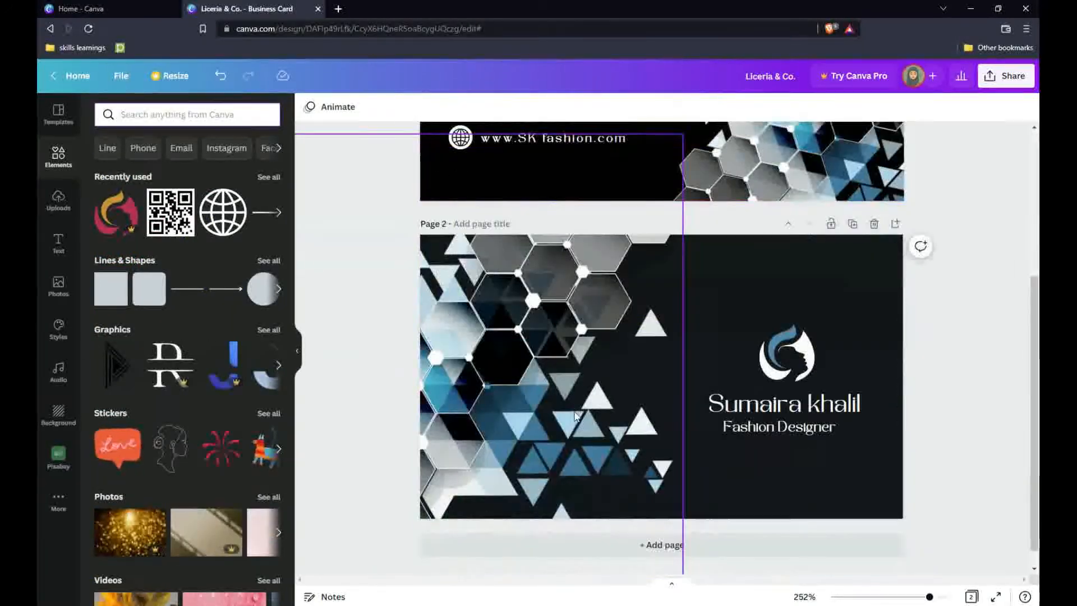
{"action": "scroll", "coordinate": [574, 410], "scroll_direction": "up", "scroll_amount": 2}
{"action": "scroll", "coordinate": [575, 417], "scroll_direction": "up", "scroll_amount": 2}
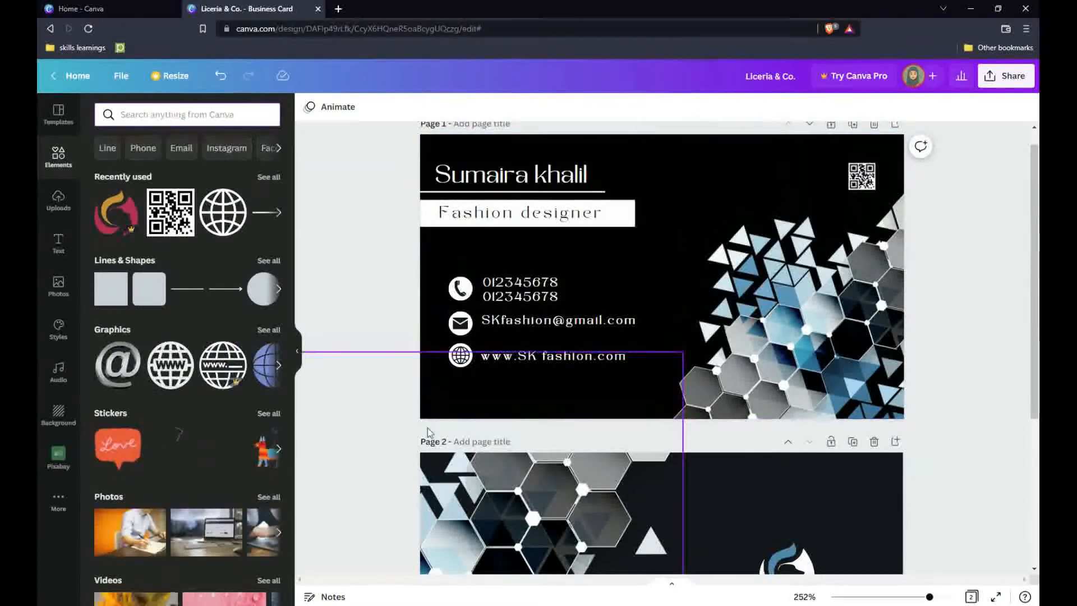
{"action": "left_click", "coordinate": [518, 320]}
{"action": "left_click", "coordinate": [659, 315]}
{"action": "double_click", "coordinate": [599, 324]}
{"action": "left_click", "coordinate": [668, 291]}
{"action": "left_click", "coordinate": [606, 323]}
{"action": "left_click", "coordinate": [889, 108]}
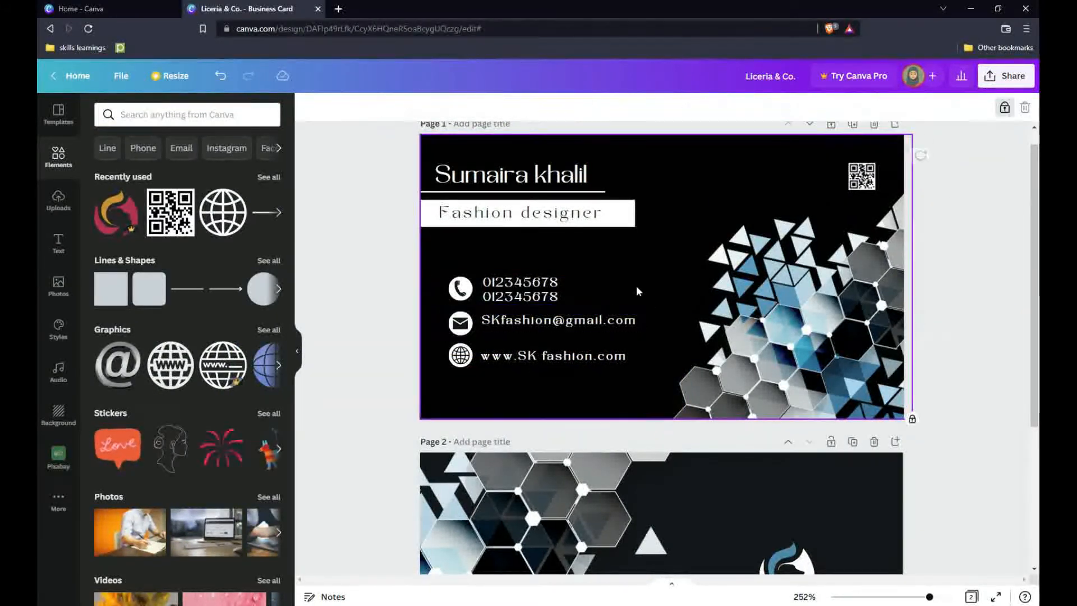
{"action": "left_click_drag", "start_coordinate": [579, 322], "coordinate": [578, 325]}
{"action": "left_click", "coordinate": [628, 309]}
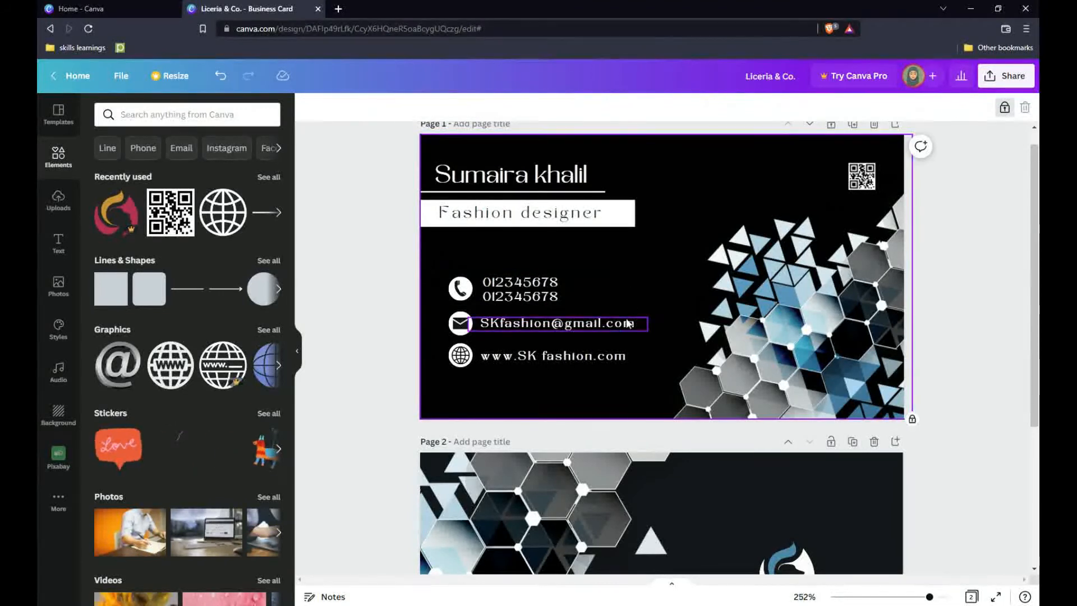
Group all the contact details to check their alignment, then ungroup them again.
{"action": "left_click_drag", "start_coordinate": [617, 293], "coordinate": [474, 359]}
{"action": "left_click", "coordinate": [942, 107]}
{"action": "left_click", "coordinate": [979, 108]}
{"action": "left_click", "coordinate": [961, 315]}
{"action": "left_click", "coordinate": [934, 107]}
{"action": "left_click", "coordinate": [927, 130]}
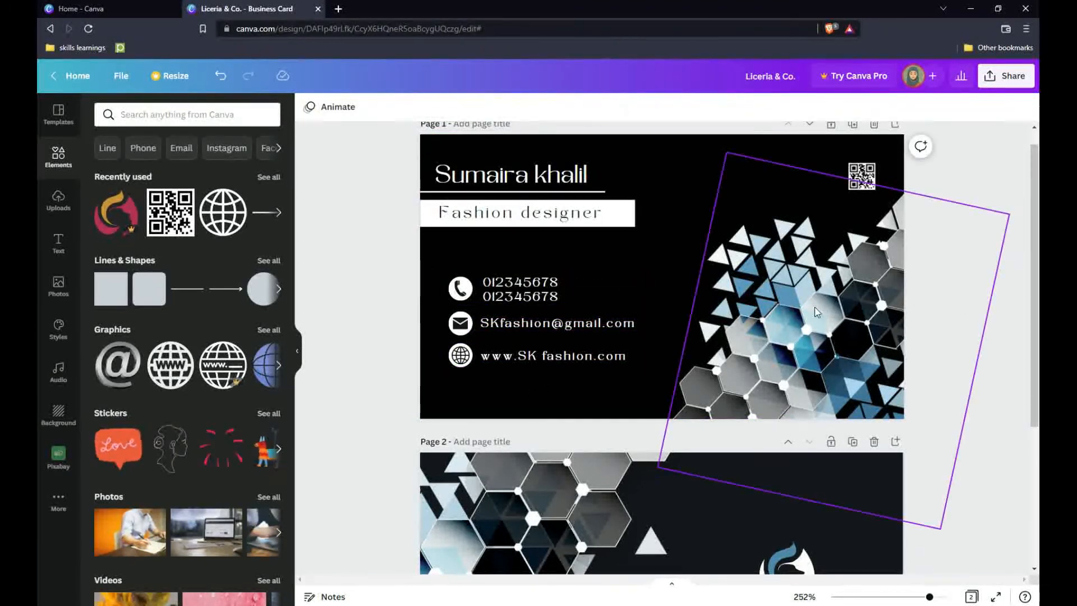
{"action": "scroll", "coordinate": [965, 482], "scroll_direction": "down", "scroll_amount": 4}
{"action": "scroll", "coordinate": [958, 485], "scroll_direction": "up", "scroll_amount": 2}
{"action": "scroll", "coordinate": [958, 486], "scroll_direction": "down", "scroll_amount": 2}
Reduce the back's Fashion Designer subtitle to font size 6 and centre it under the name.
{"action": "left_click", "coordinate": [786, 434]}
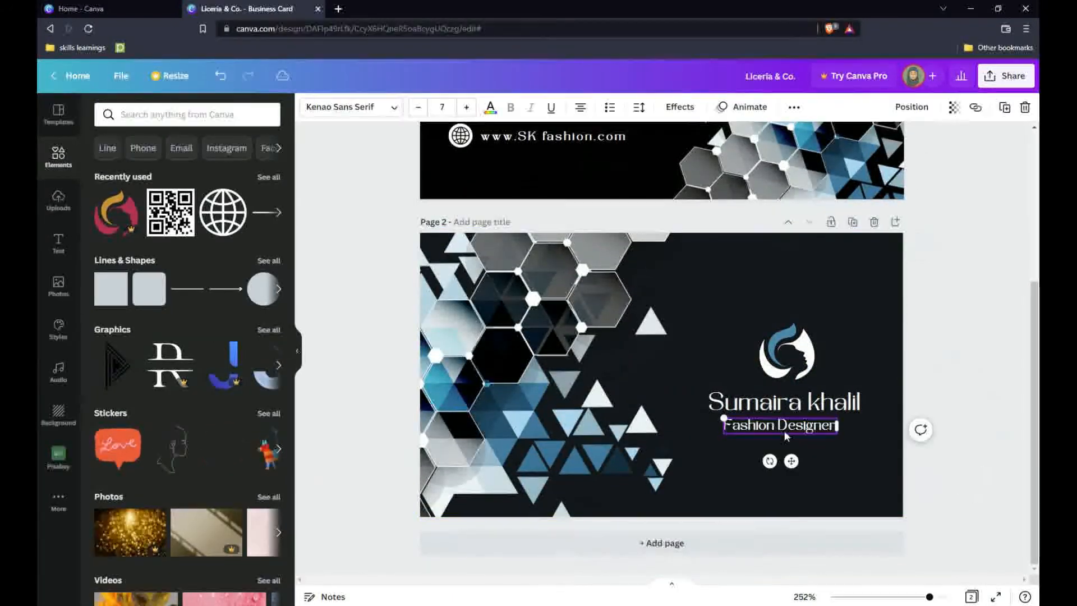
{"action": "left_click", "coordinate": [831, 444]}
{"action": "left_click", "coordinate": [823, 430]}
{"action": "left_click", "coordinate": [417, 110]}
{"action": "left_click", "coordinate": [396, 252]}
{"action": "left_click", "coordinate": [782, 425]}
{"action": "left_click_drag", "start_coordinate": [782, 425], "coordinate": [788, 425]}
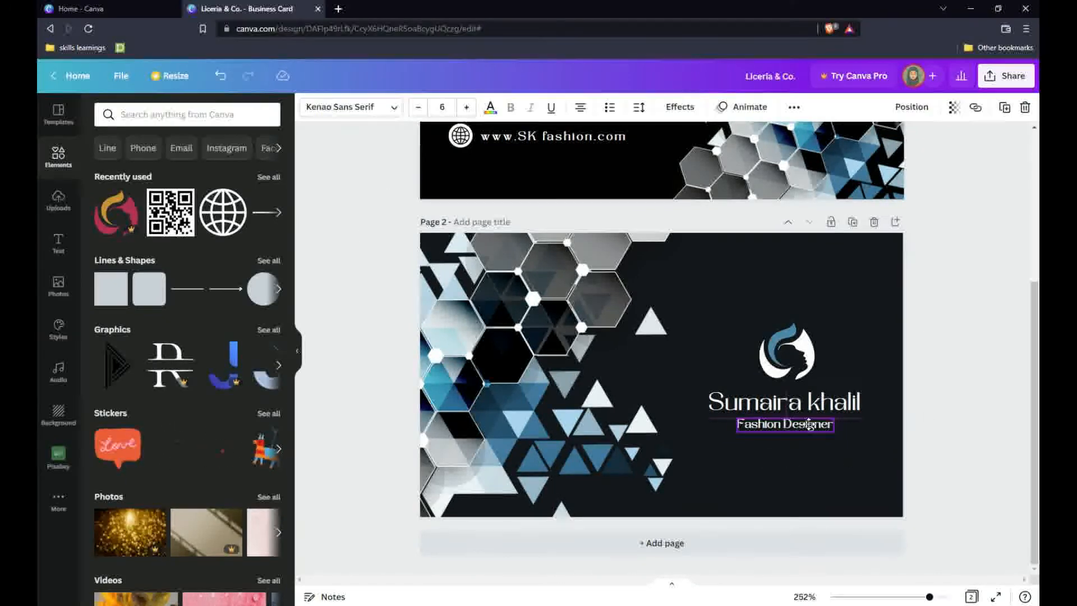
{"action": "left_click", "coordinate": [846, 474]}
{"action": "left_click", "coordinate": [965, 429]}
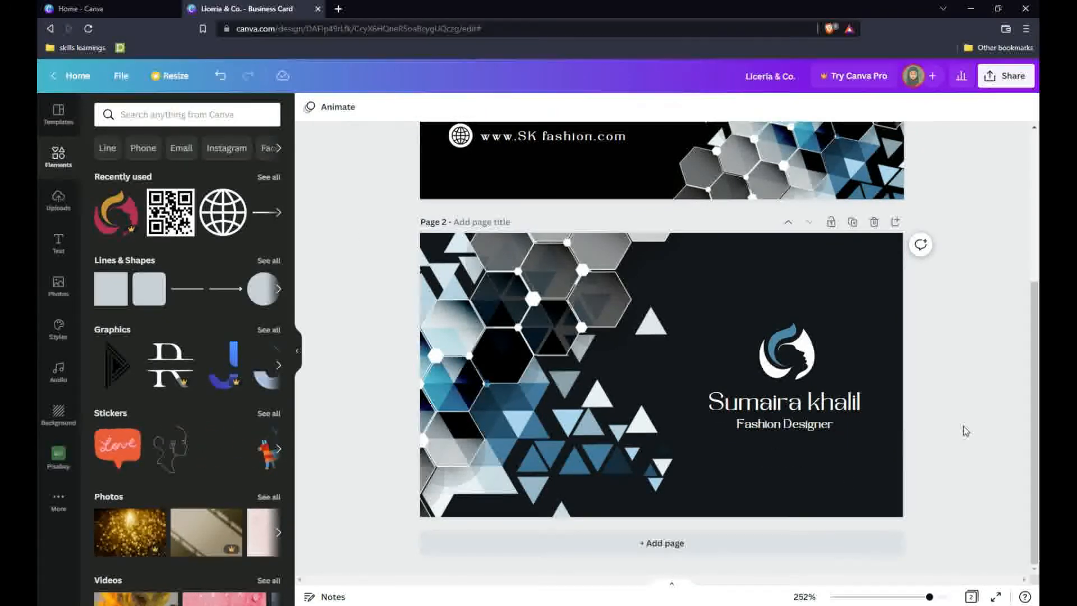
{"action": "scroll", "coordinate": [966, 428], "scroll_direction": "up", "scroll_amount": 2}
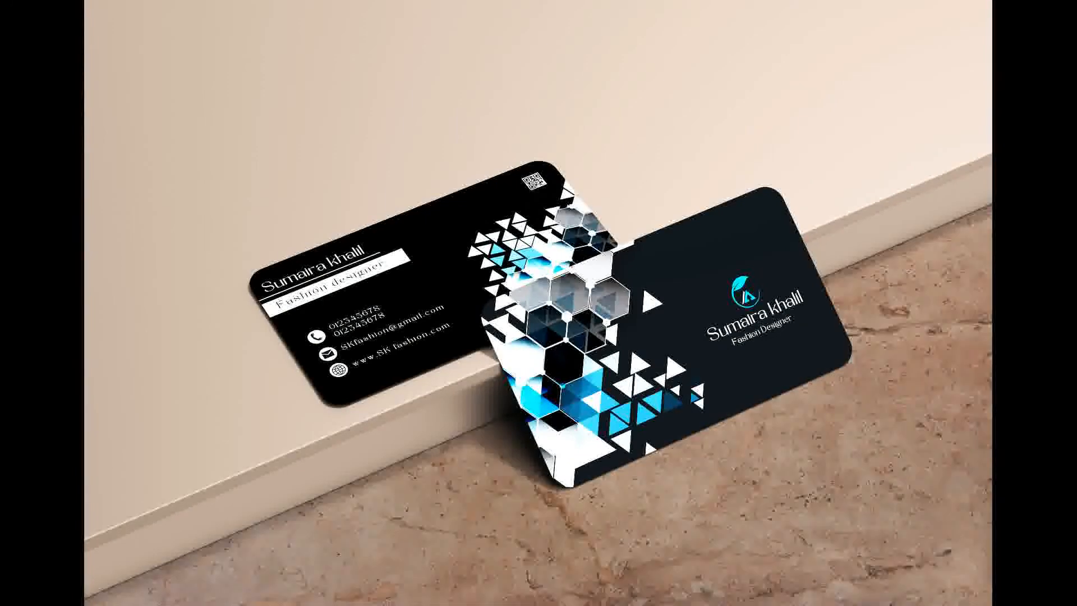